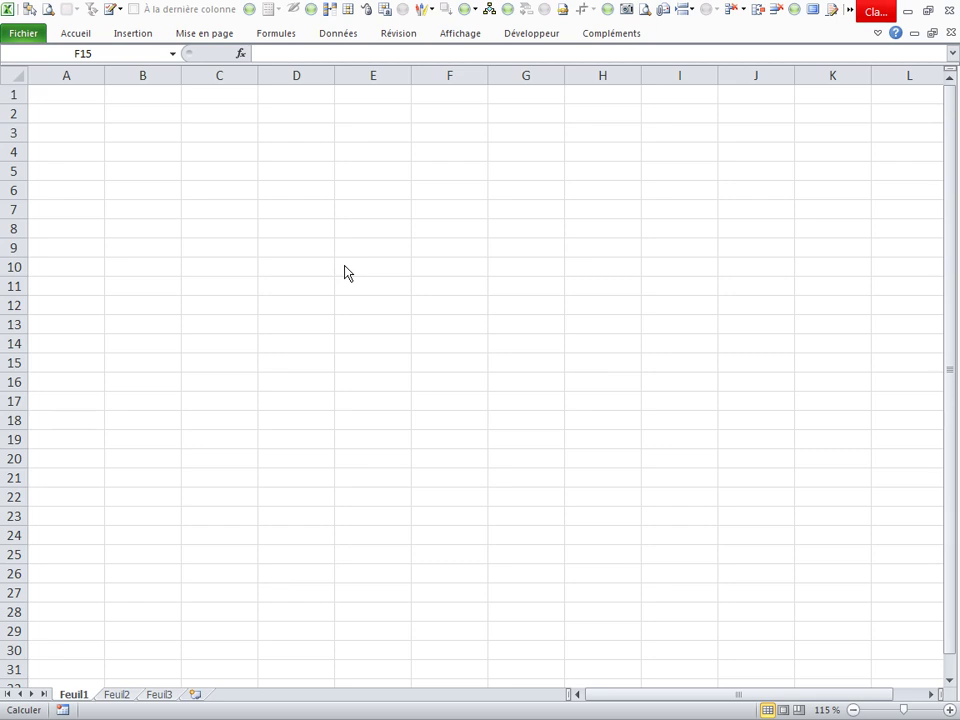
Give cells E7:E18 a yellow fill from the mini toolbar, then reselect the range.
{"action": "left_click_drag", "start_coordinate": [350, 207], "coordinate": [354, 420]}
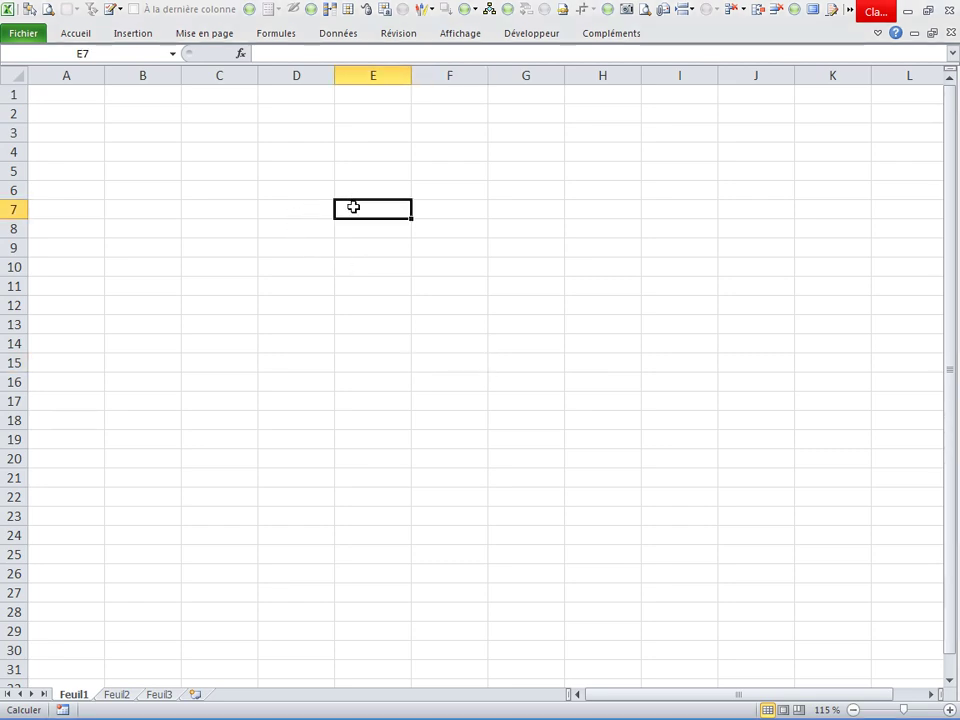
{"action": "right_click", "coordinate": [357, 304]}
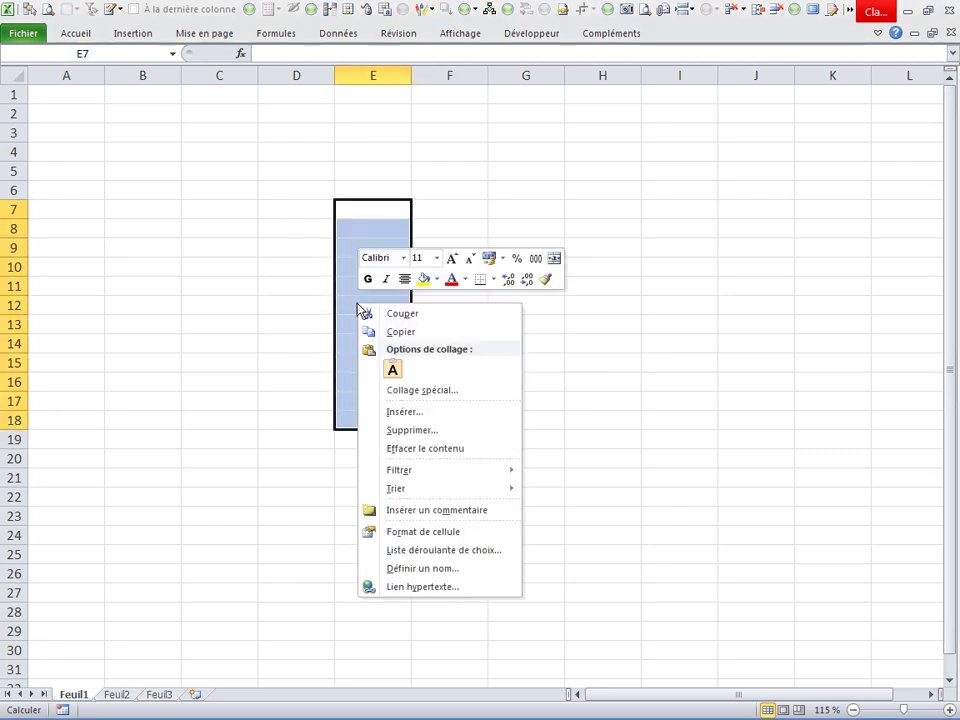
{"action": "left_click", "coordinate": [422, 281]}
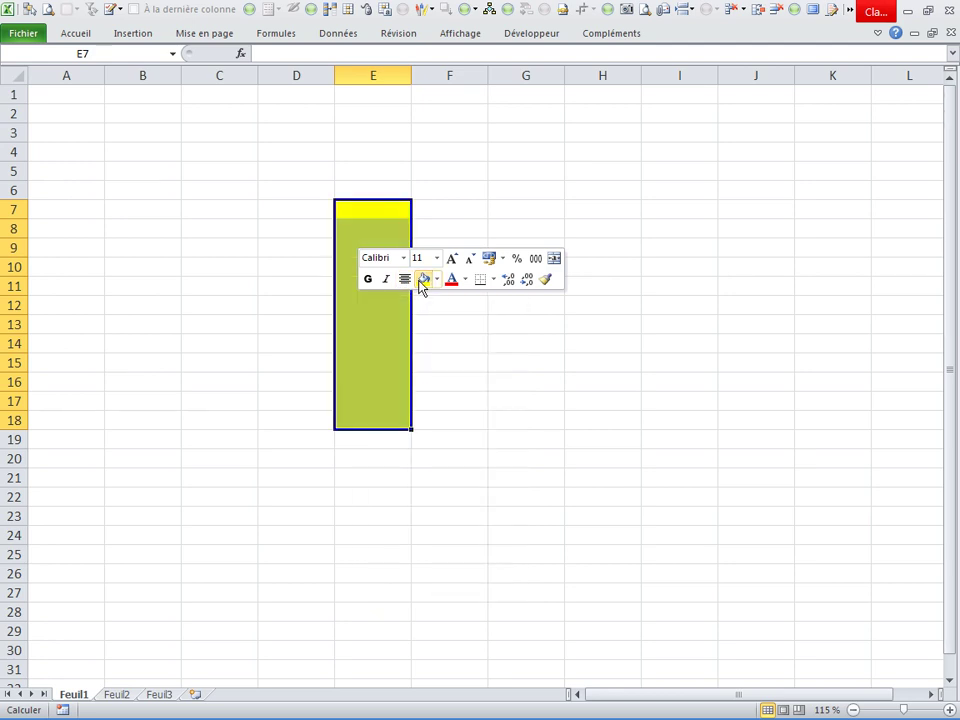
{"action": "left_click", "coordinate": [368, 228]}
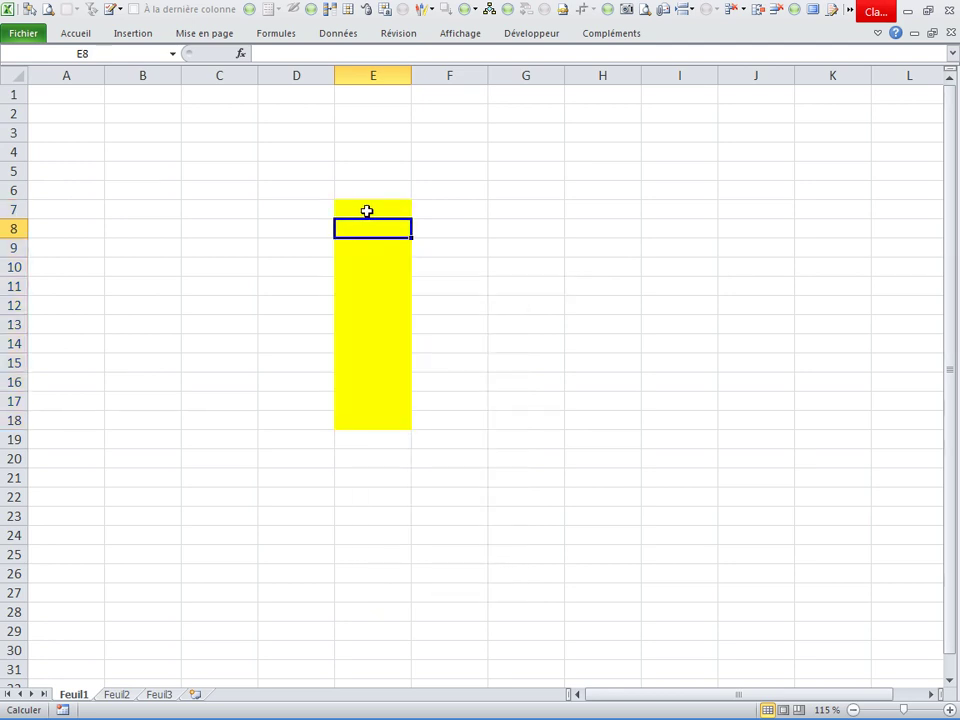
{"action": "left_click", "coordinate": [366, 93]}
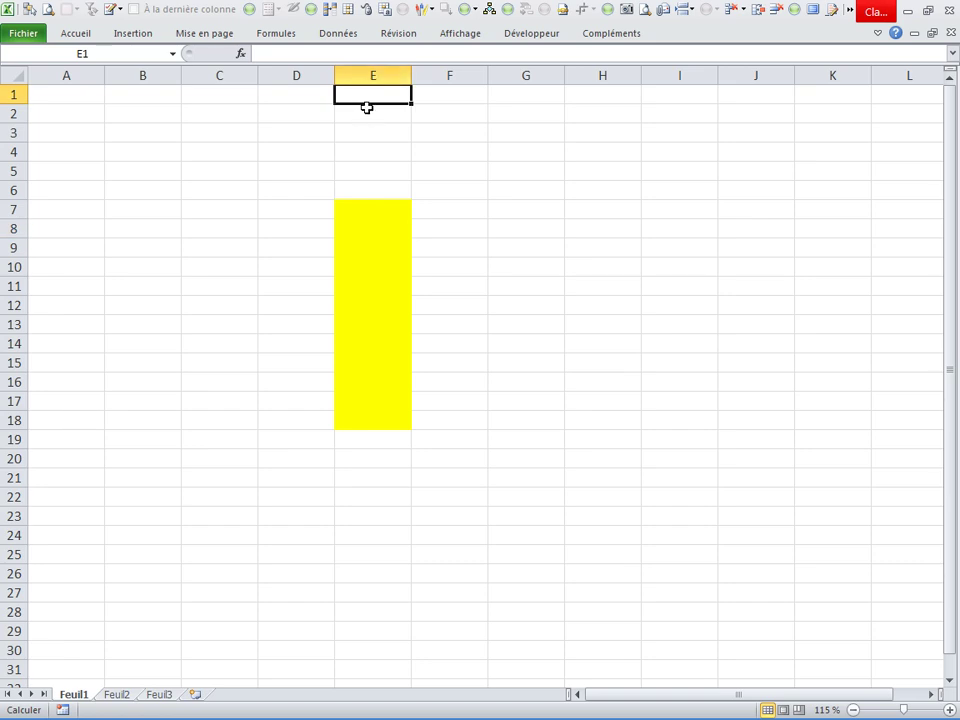
{"action": "left_click_drag", "start_coordinate": [355, 203], "coordinate": [347, 415]}
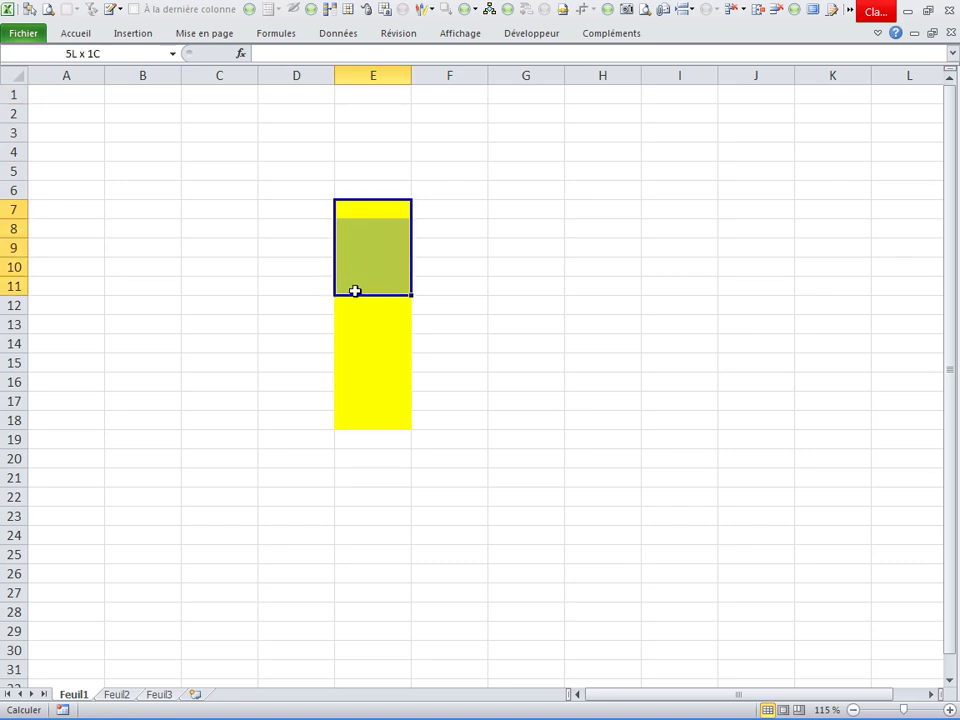
Add a Personnalisé validation rule to E7:E18 with formula =si(E1<>"non";vrai).
{"action": "left_click", "coordinate": [341, 34]}
{"action": "left_click", "coordinate": [606, 56]}
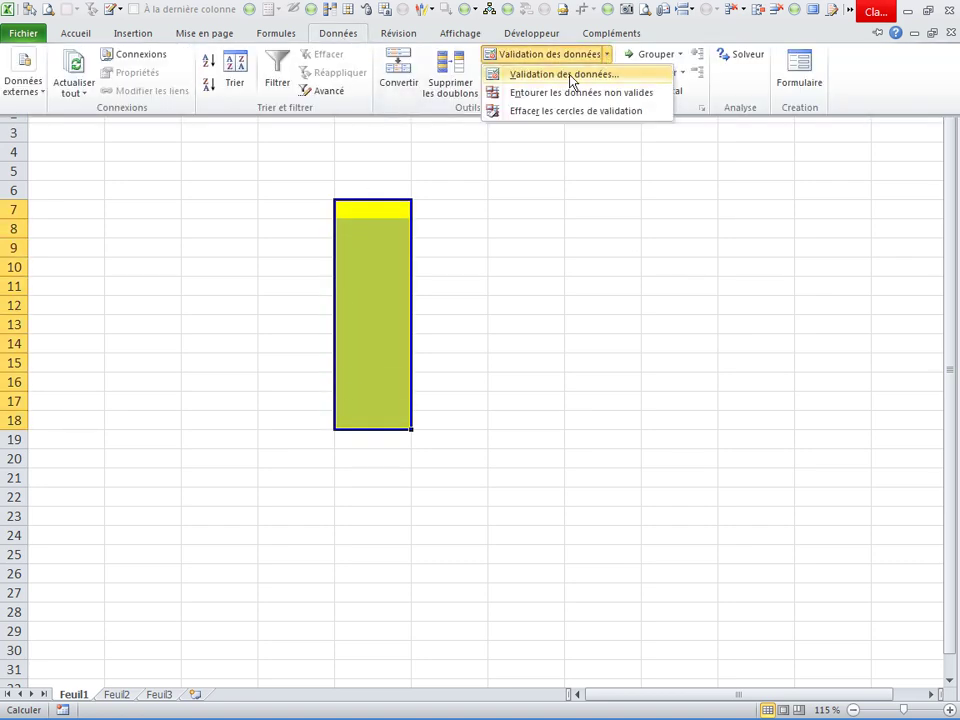
{"action": "left_click", "coordinate": [550, 76]}
{"action": "left_click", "coordinate": [611, 228]}
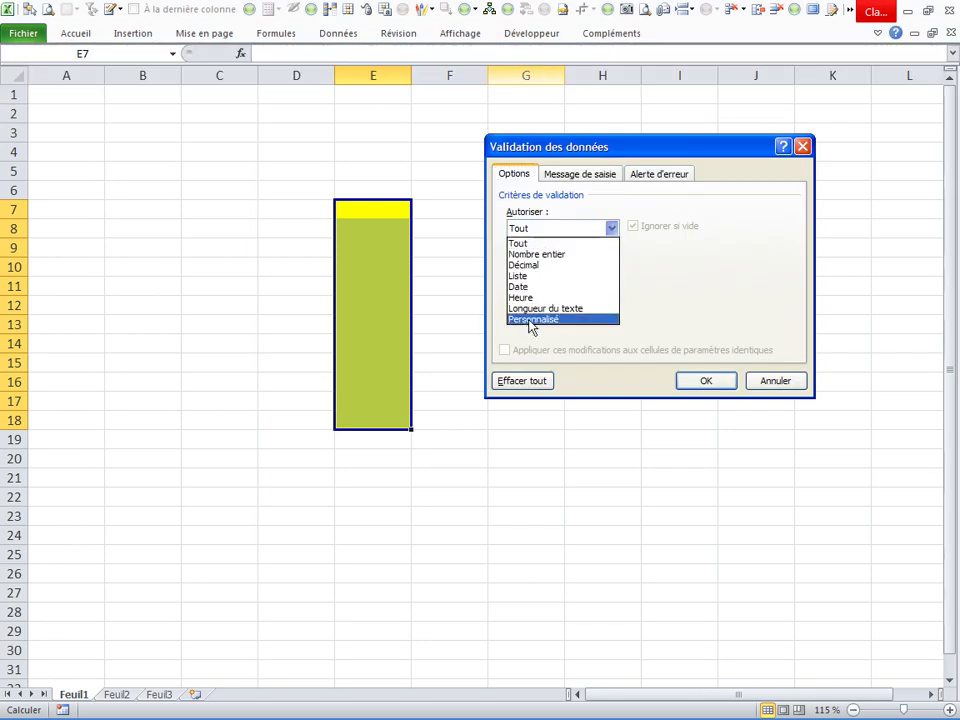
{"action": "left_click", "coordinate": [533, 319]}
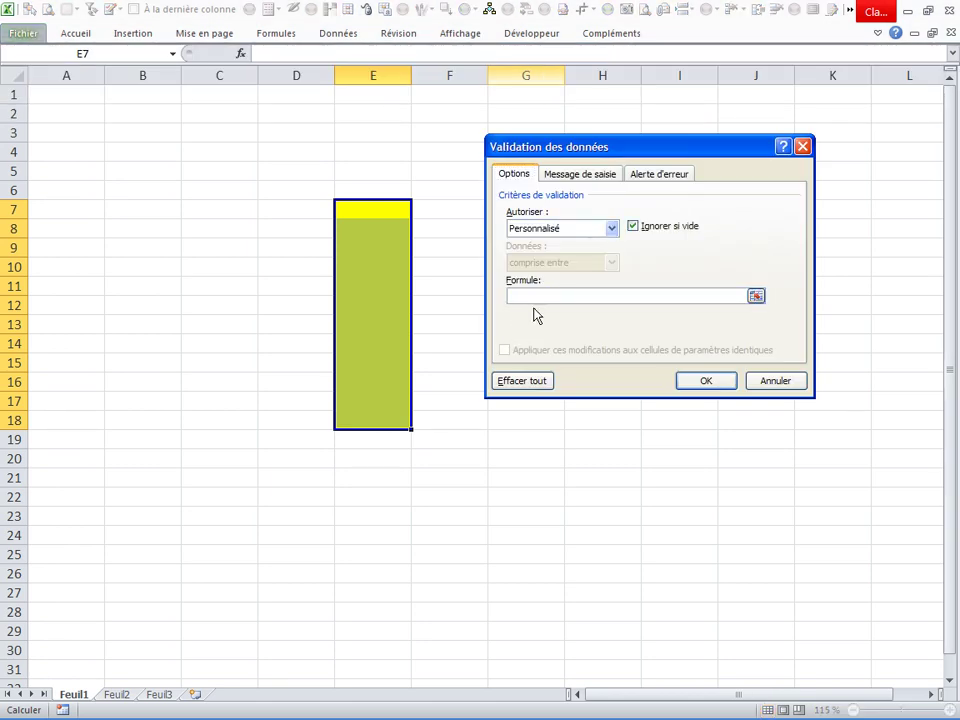
{"action": "type", "text": "=si("}
{"action": "left_click", "coordinate": [346, 91]}
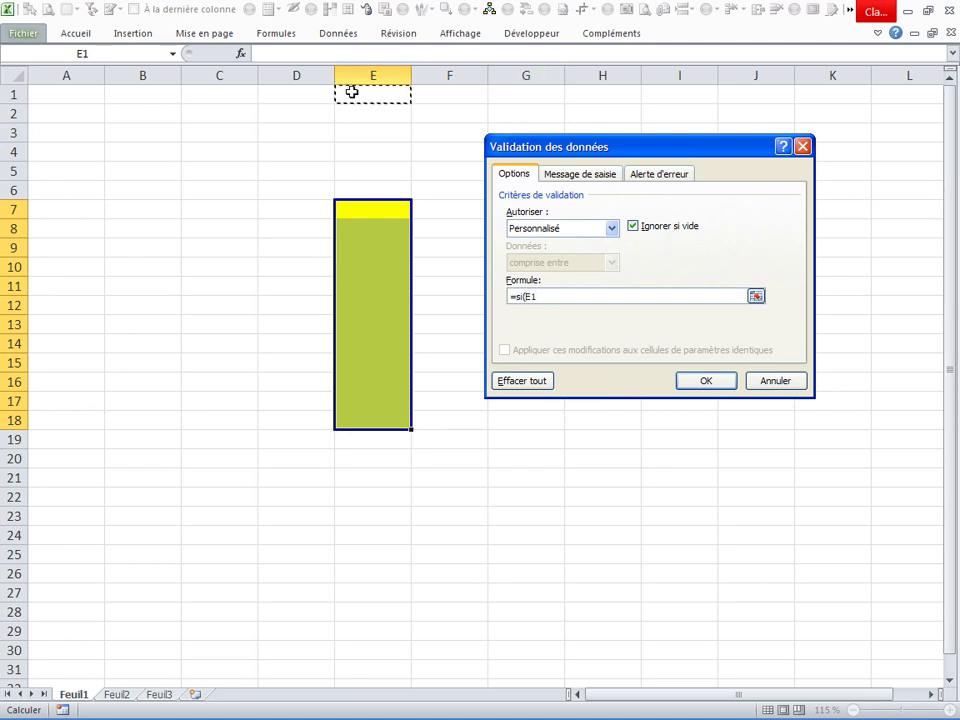
{"action": "type", "text": "<>\"non\";vrai)"}
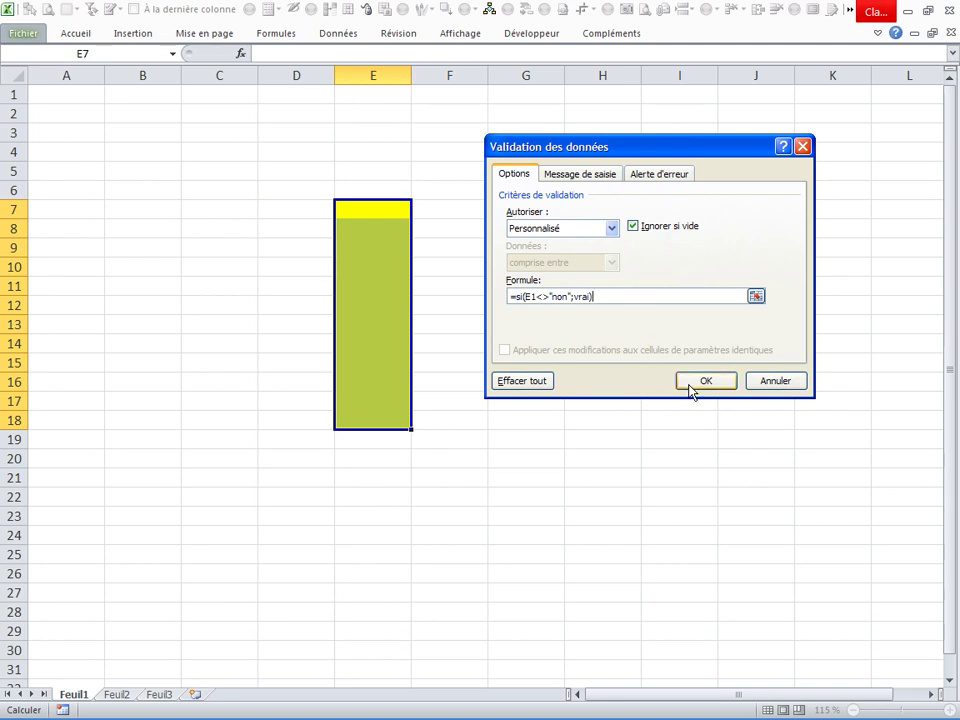
{"action": "left_click", "coordinate": [704, 381]}
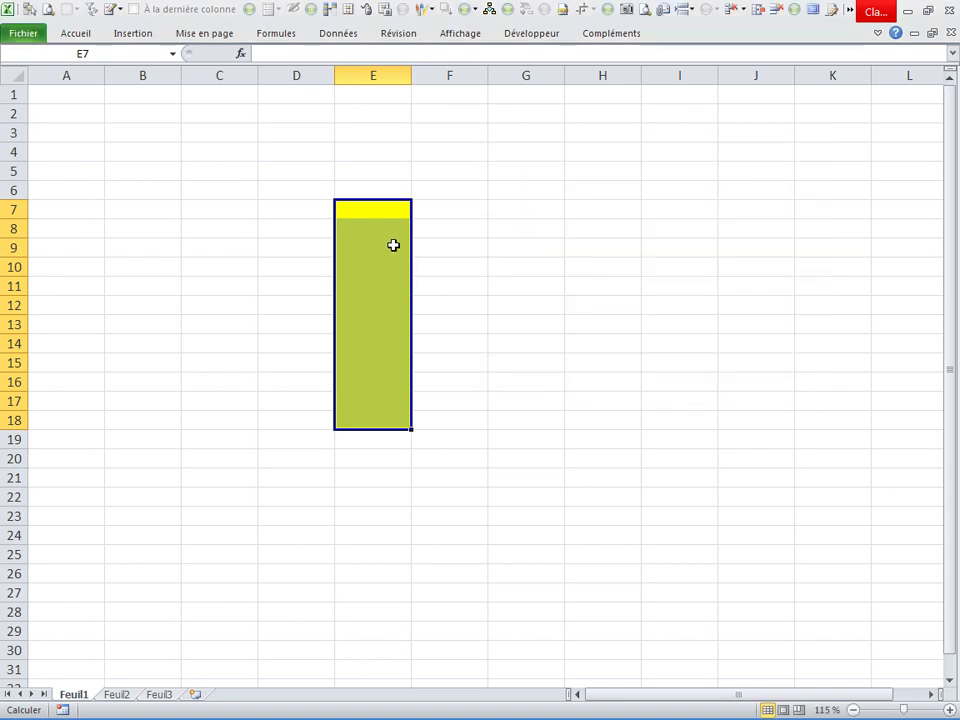
Enter fff in E7 and non in E1.
{"action": "left_click", "coordinate": [376, 210]}
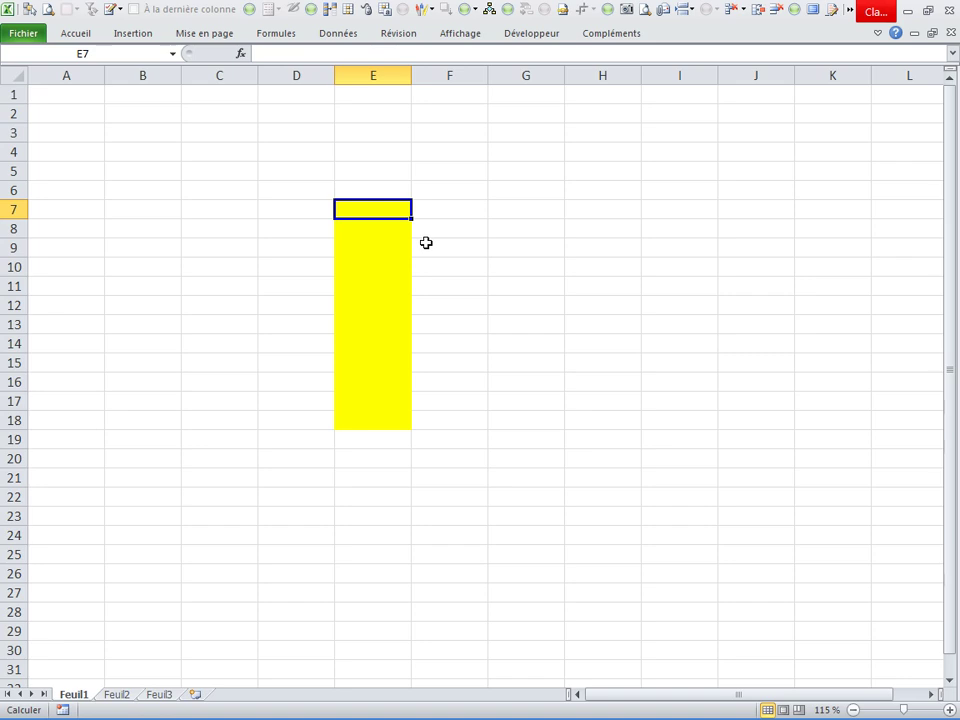
{"action": "type", "text": "fff"}
{"action": "left_click", "coordinate": [486, 254]}
{"action": "left_click", "coordinate": [377, 98]}
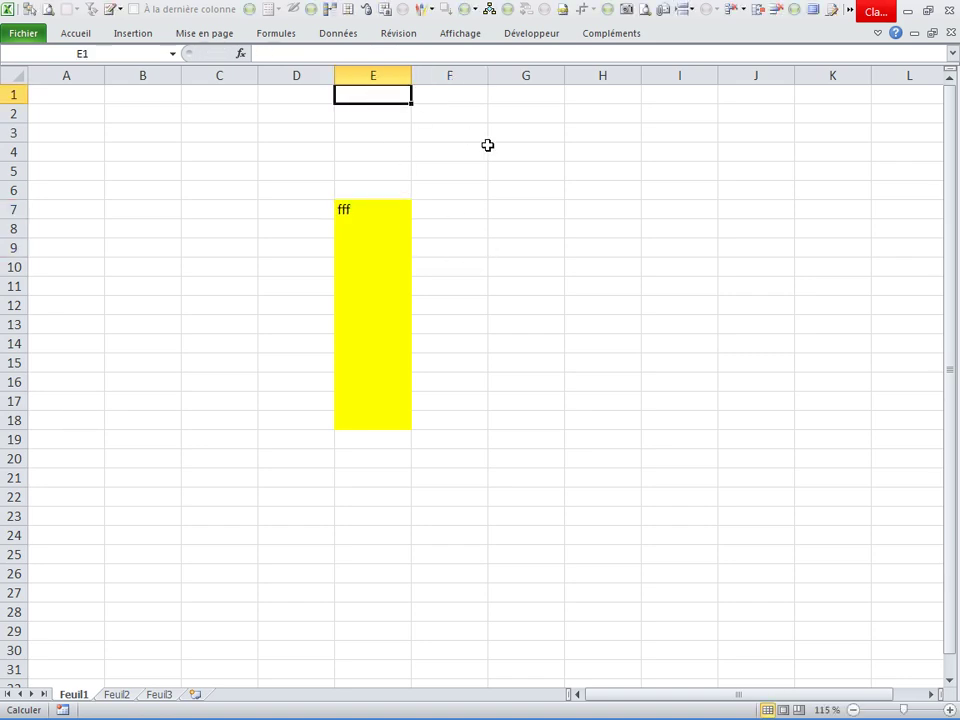
{"action": "type", "text": "no"}
{"action": "left_click", "coordinate": [562, 373]}
Enter dd in E10 and E12, then reselect E7:E18.
{"action": "left_click", "coordinate": [372, 267]}
{"action": "type", "text": "dd"}
{"action": "left_click", "coordinate": [523, 343]}
{"action": "left_click", "coordinate": [379, 306]}
{"action": "type", "text": "dd"}
{"action": "left_click", "coordinate": [469, 360]}
{"action": "left_click", "coordinate": [402, 362]}
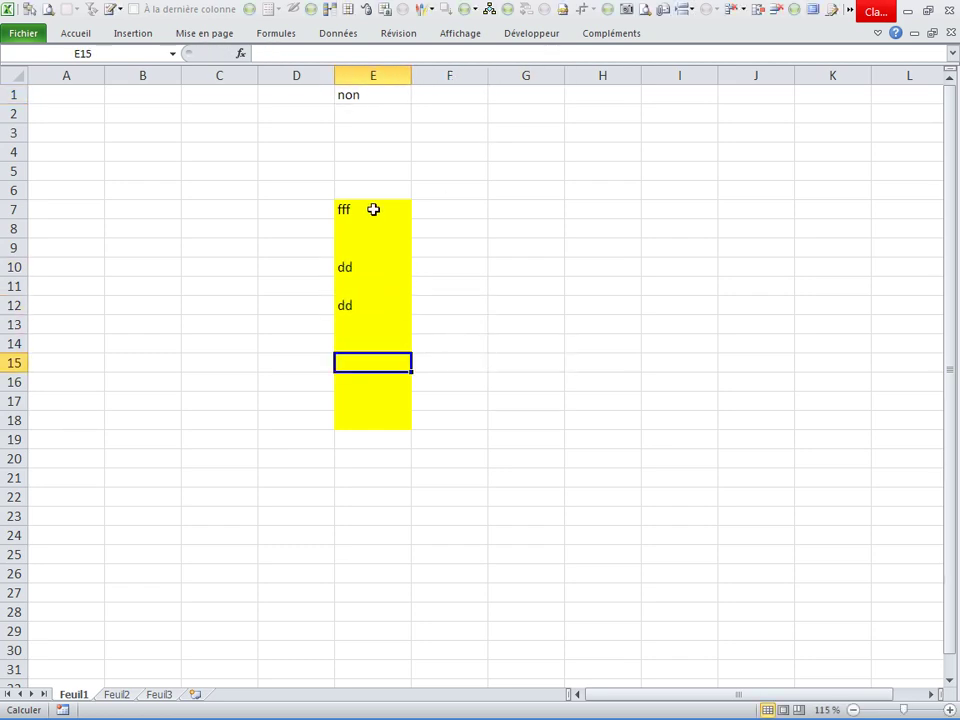
{"action": "left_click_drag", "start_coordinate": [373, 209], "coordinate": [372, 401]}
{"action": "left_click", "coordinate": [338, 33]}
{"action": "left_click", "coordinate": [409, 268]}
{"action": "left_click_drag", "start_coordinate": [381, 212], "coordinate": [385, 420]}
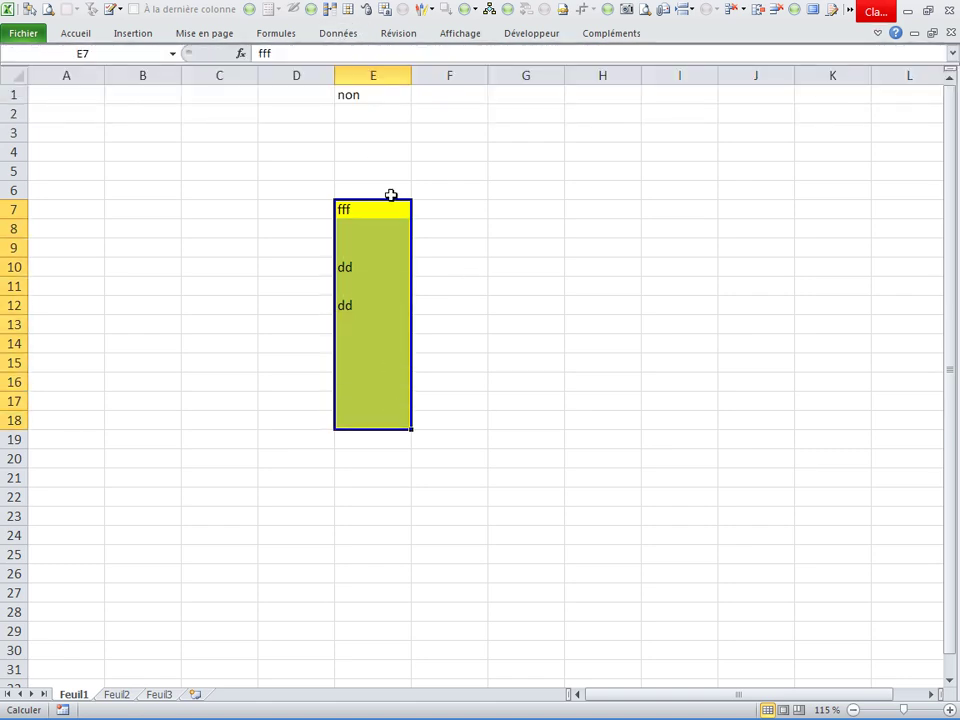
Change the validation formula's E1 reference to $E$1, giving =SI($E$1<>"non";VRAI).
{"action": "left_click", "coordinate": [338, 33]}
{"action": "left_click", "coordinate": [540, 52]}
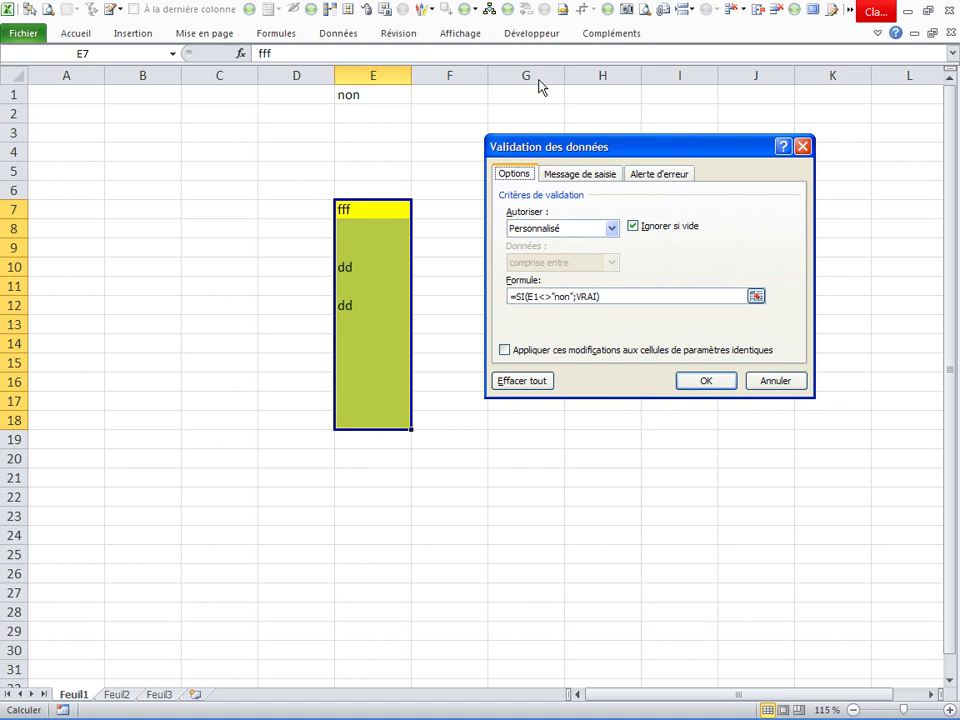
{"action": "double_click", "coordinate": [531, 296]}
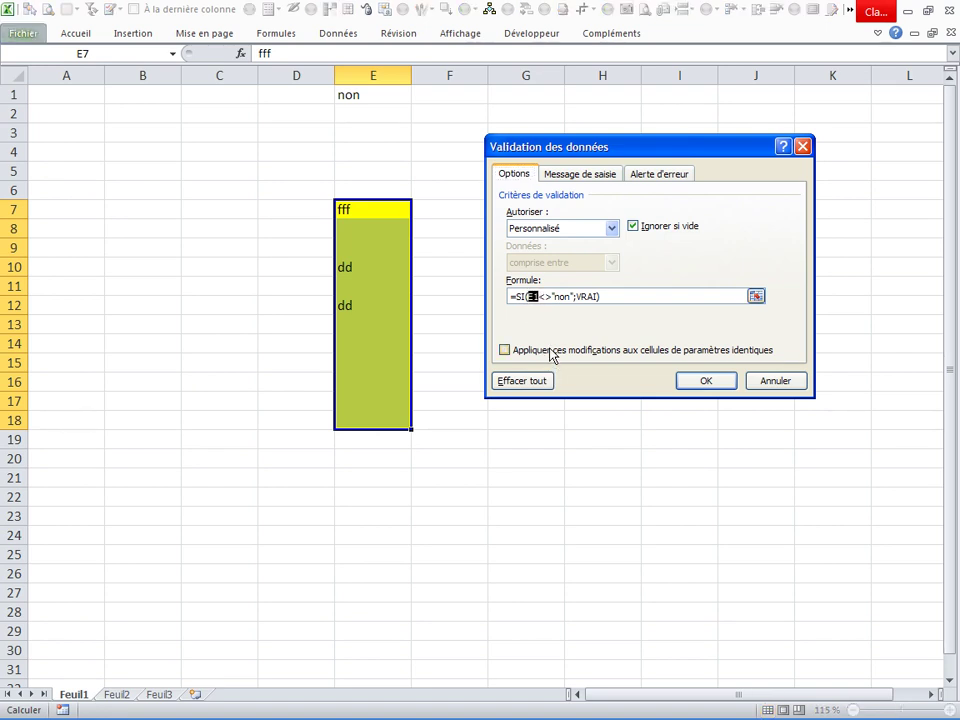
{"action": "key", "text": "F4"}
{"action": "left_click", "coordinate": [690, 388]}
{"action": "left_click", "coordinate": [383, 340]}
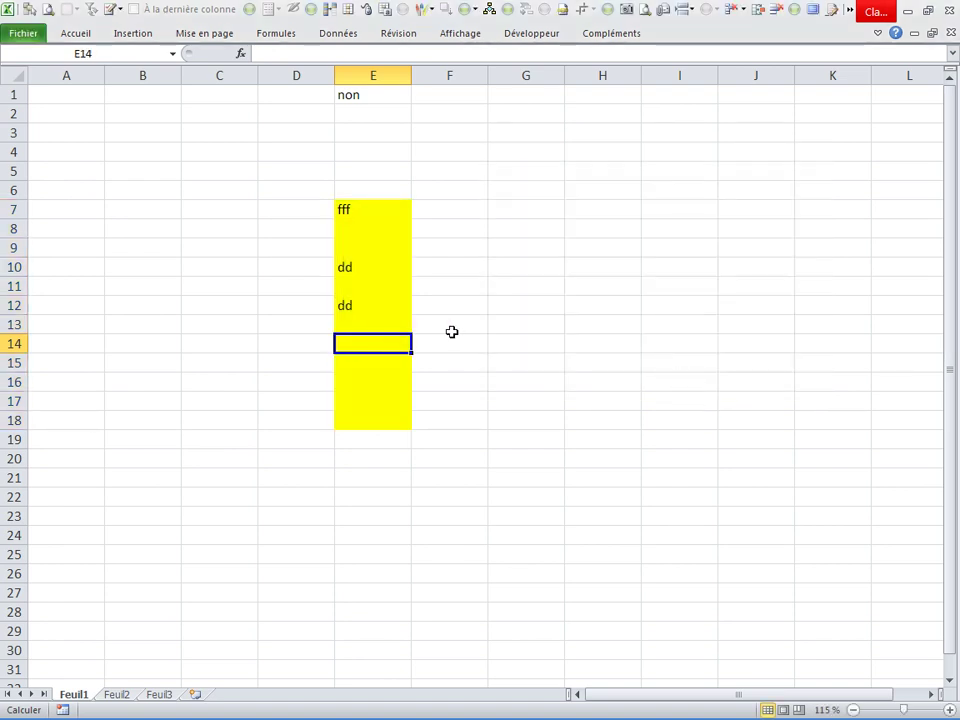
Try ff in E14 and rr in E9, cancelling each rejected entry.
{"action": "type", "text": "ff"}
{"action": "key", "text": "Return"}
{"action": "left_click", "coordinate": [480, 416]}
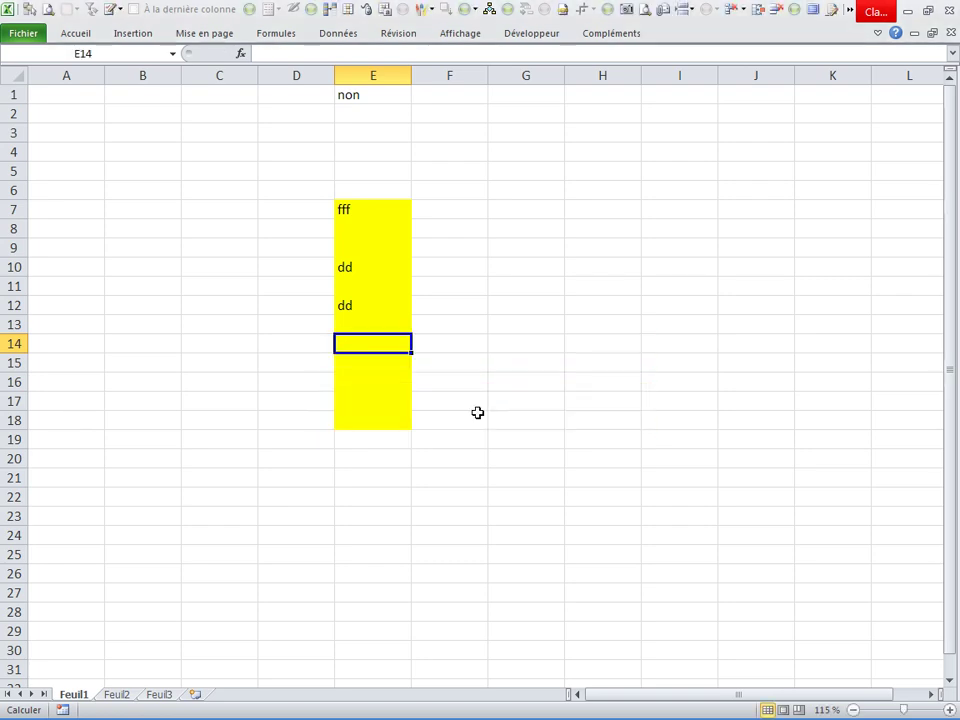
{"action": "left_click", "coordinate": [396, 257]}
{"action": "type", "text": "rr"}
{"action": "key", "text": "Return"}
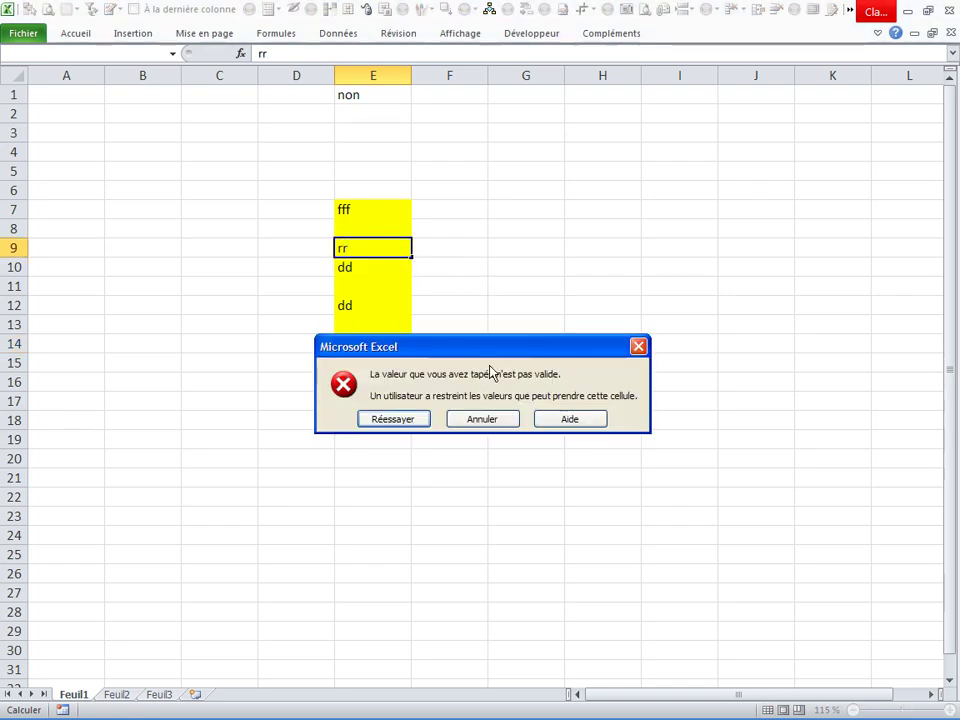
{"action": "left_click", "coordinate": [483, 419]}
Enter yty in E9, ghth in E13 and 5685 in E17.
{"action": "left_click_drag", "start_coordinate": [371, 208], "coordinate": [373, 303]}
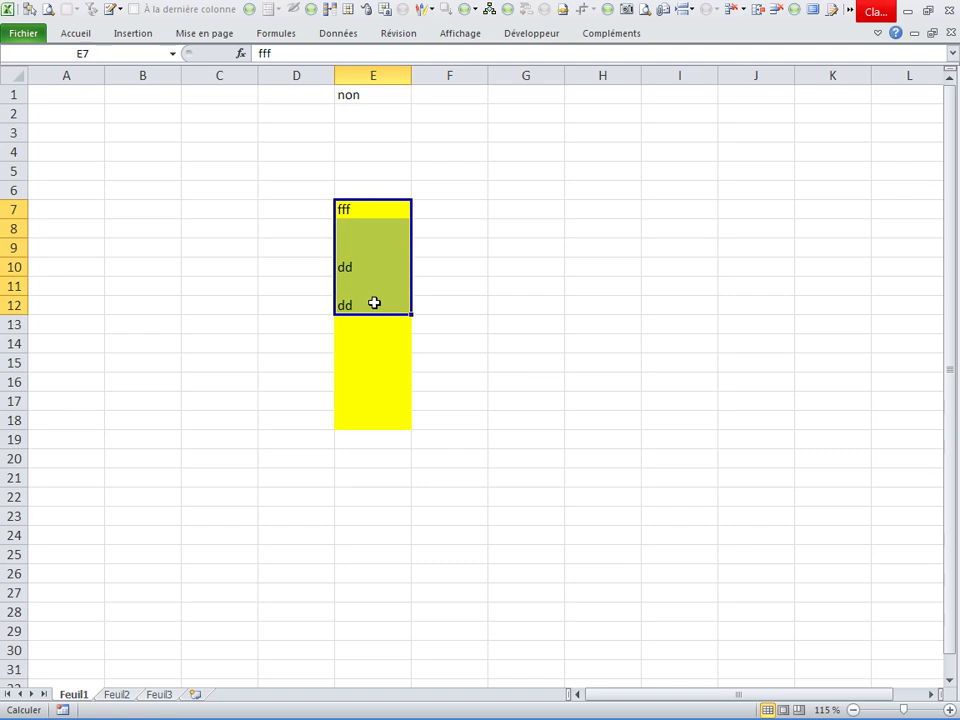
{"action": "left_click", "coordinate": [366, 95]}
{"action": "left_click", "coordinate": [456, 193]}
{"action": "left_click", "coordinate": [392, 242]}
{"action": "type", "text": "yty"}
{"action": "left_click", "coordinate": [491, 270]}
{"action": "left_click", "coordinate": [400, 325]}
{"action": "type", "text": "ghth"}
{"action": "left_click", "coordinate": [386, 398]}
{"action": "type", "text": "5685"}
{"action": "left_click", "coordinate": [456, 358]}
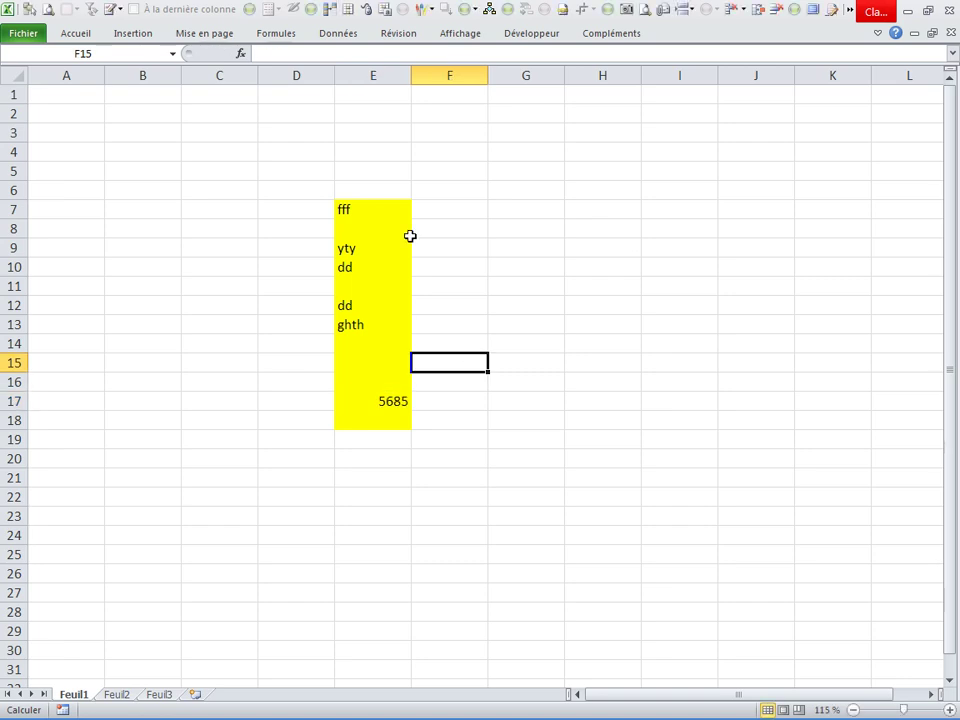
Set E1 back to non, then try 568 in E15 and cancel the rejection.
{"action": "left_click", "coordinate": [369, 94]}
{"action": "type", "text": "non"}
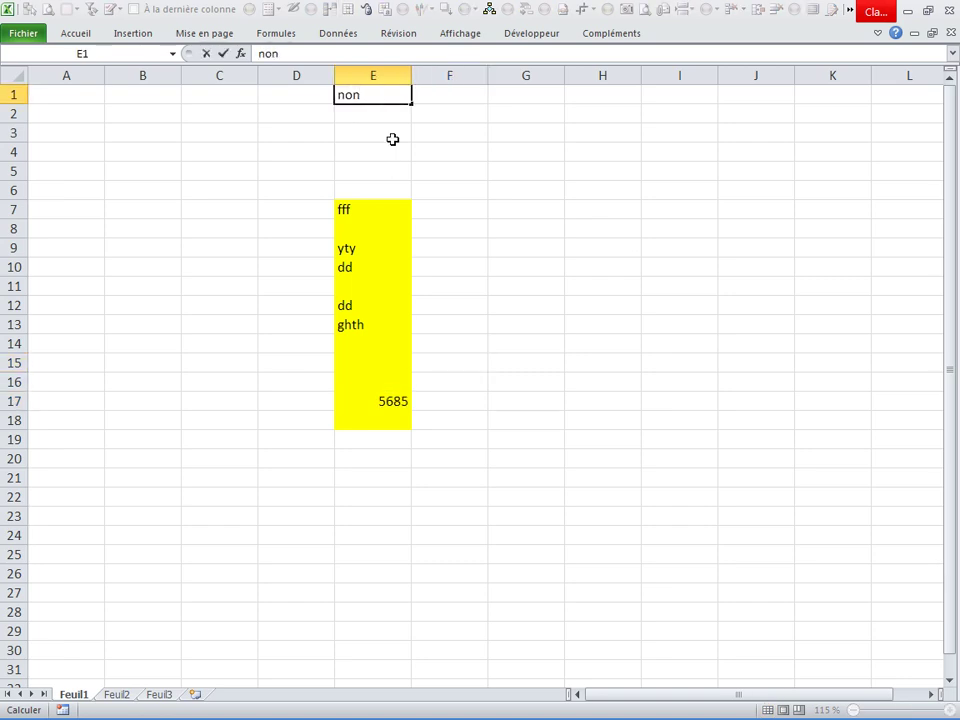
{"action": "left_click", "coordinate": [525, 305]}
{"action": "left_click", "coordinate": [383, 360]}
{"action": "type", "text": "568"}
{"action": "key", "text": "Return"}
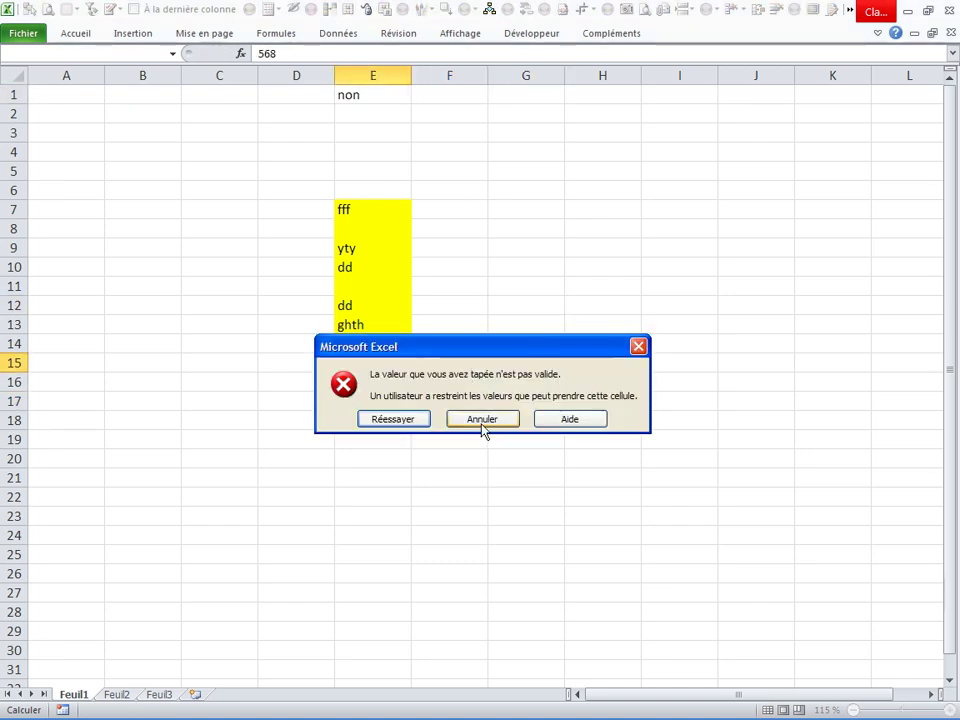
{"action": "left_click", "coordinate": [482, 419]}
{"action": "left_click", "coordinate": [482, 360]}
Clear all test values from E7:E18 and E1, leaving the range selected.
{"action": "left_click_drag", "start_coordinate": [366, 208], "coordinate": [381, 413]}
{"action": "key", "text": "Delete"}
{"action": "left_click", "coordinate": [369, 100]}
{"action": "key", "text": "Delete"}
{"action": "left_click_drag", "start_coordinate": [365, 206], "coordinate": [375, 411]}
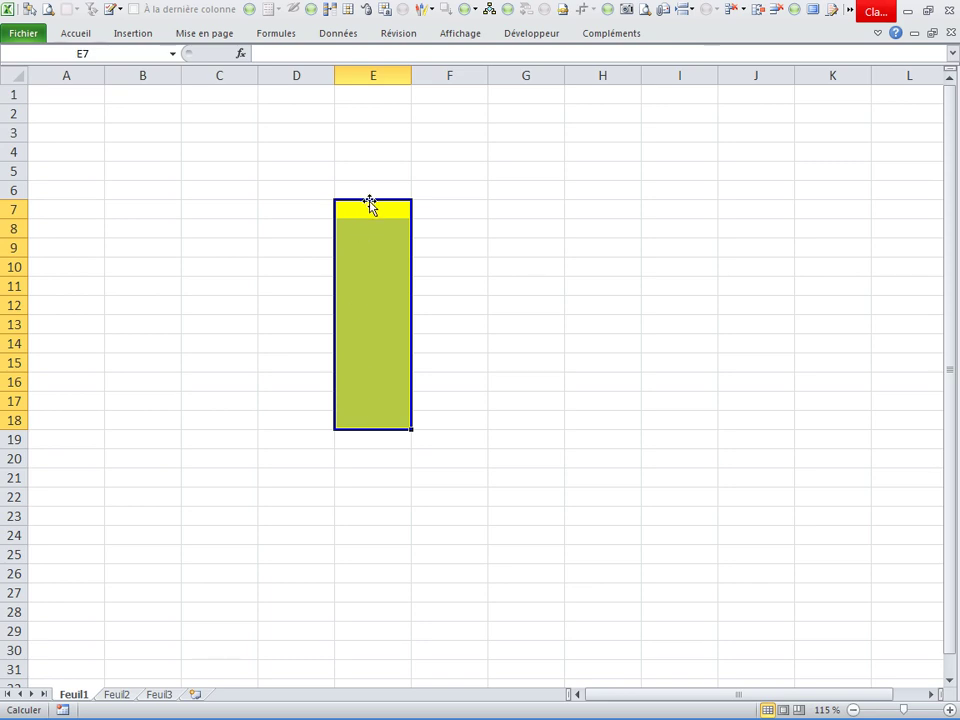
Replace the validation formula with =nb.si(E7:E18;e7)=1.
{"action": "left_click", "coordinate": [338, 33]}
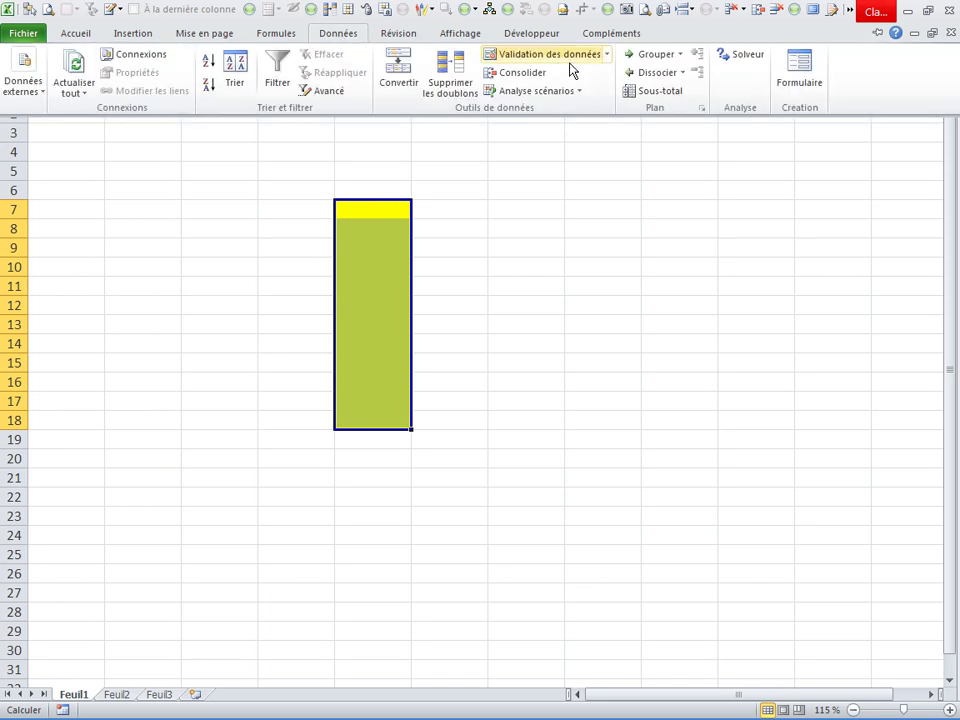
{"action": "left_click", "coordinate": [595, 56]}
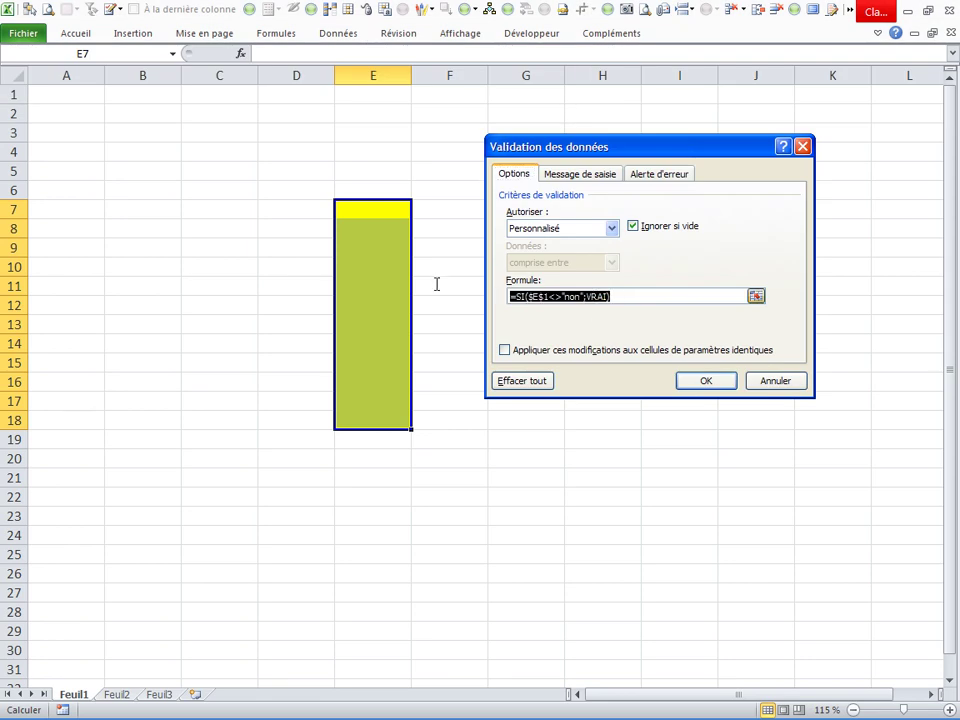
{"action": "key", "text": "Delete"}
{"action": "type", "text": "=nb"}
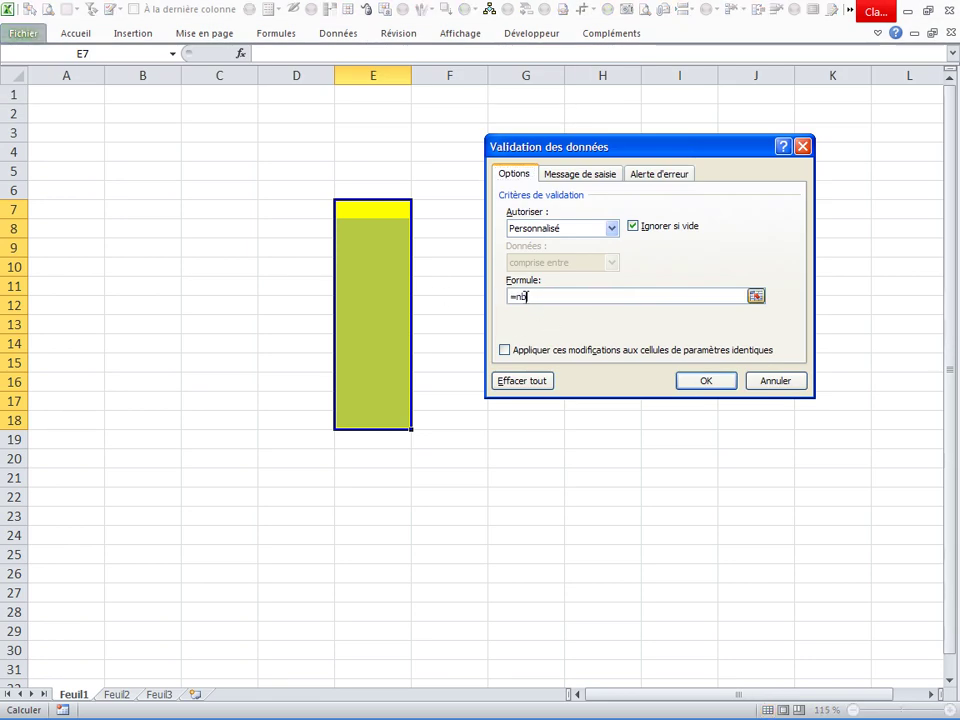
{"action": "type", "text": ".SI"}
{"action": "type", "text": "."}
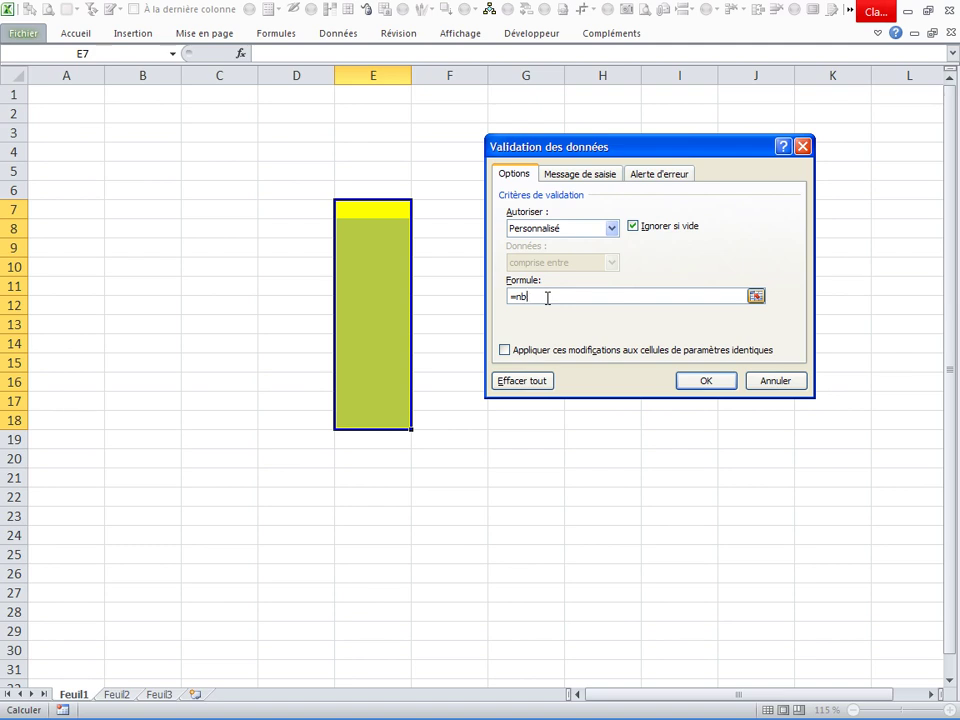
{"action": "type", "text": "si("}
{"action": "left_click_drag", "start_coordinate": [369, 207], "coordinate": [375, 422]}
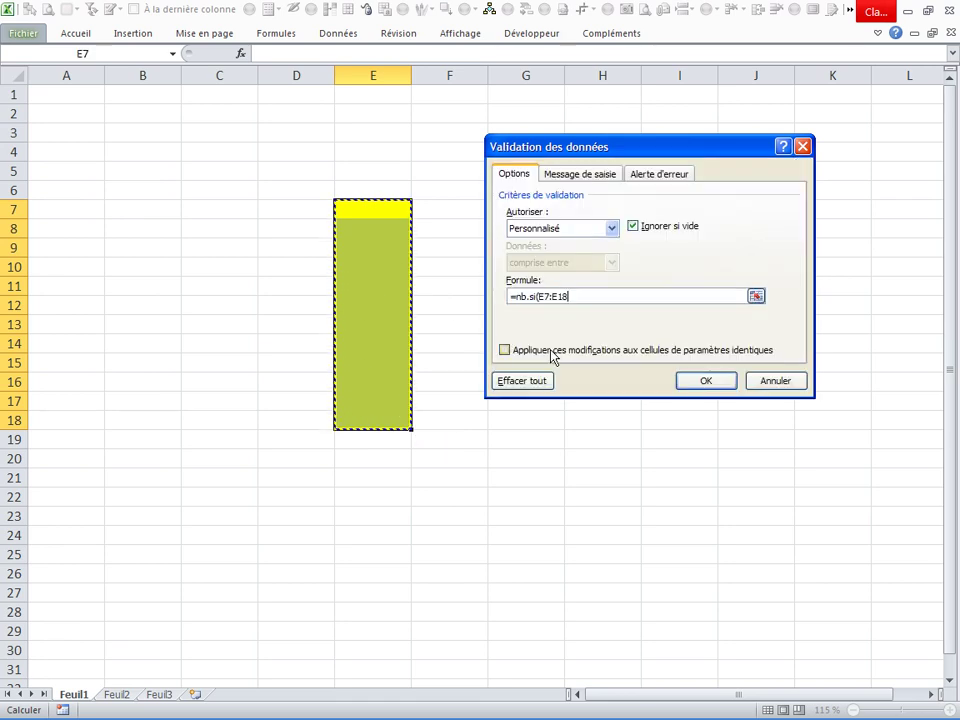
{"action": "type", "text": ";"}
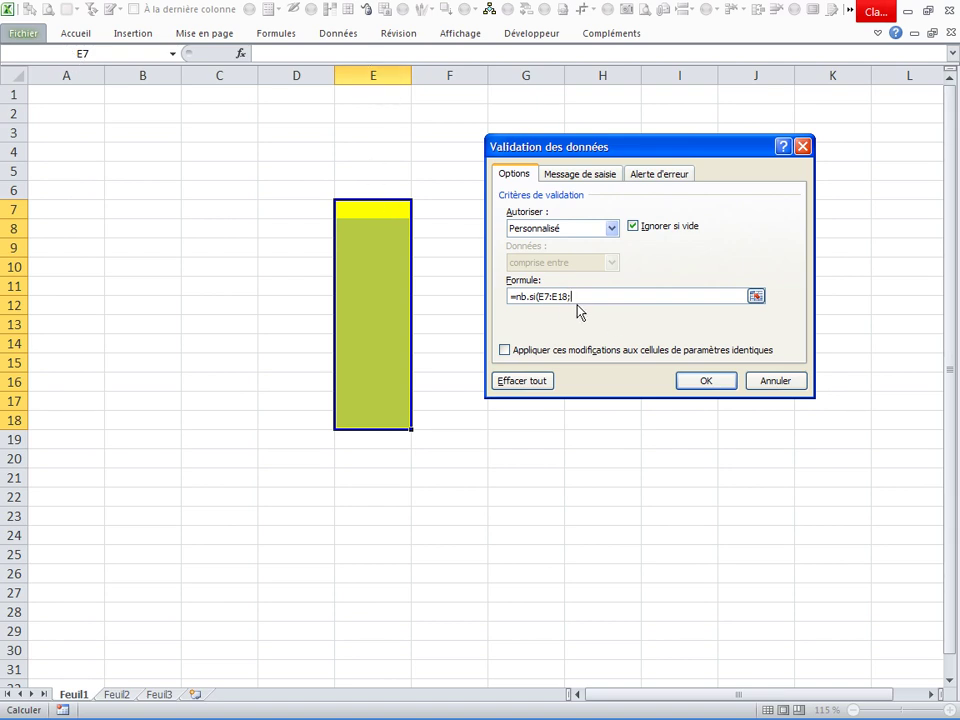
{"action": "type", "text": "e7"}
{"action": "type", "text": ")"}
Apply the rule, enter maroc, France, maroc in E7:E9, and reselect E7:E18.
{"action": "left_click", "coordinate": [704, 383]}
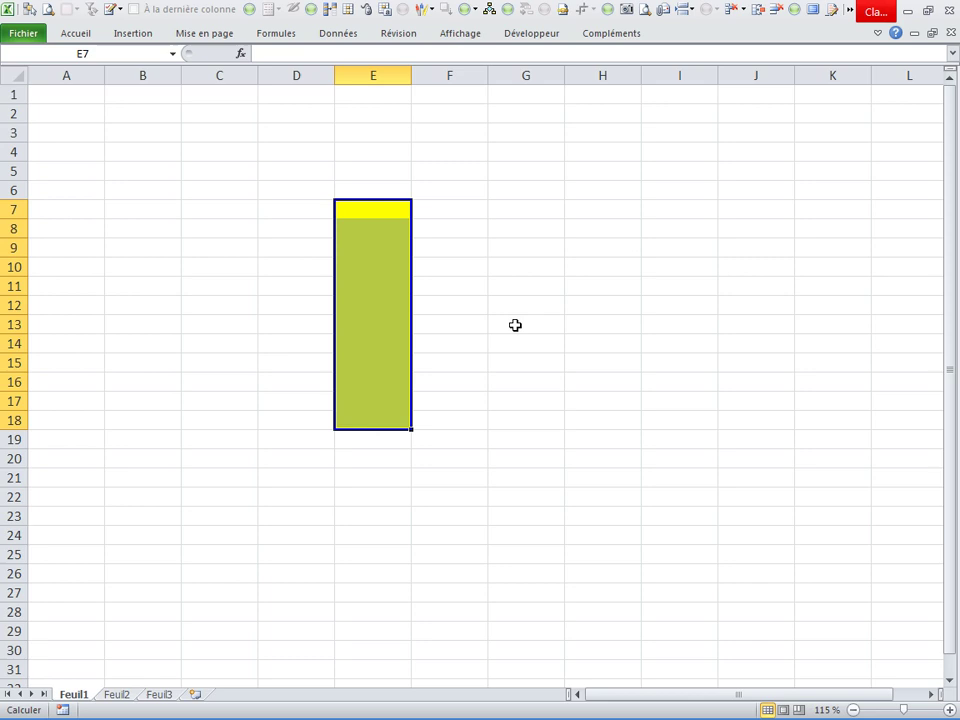
{"action": "left_click", "coordinate": [387, 216]}
{"action": "type", "text": "maroc"}
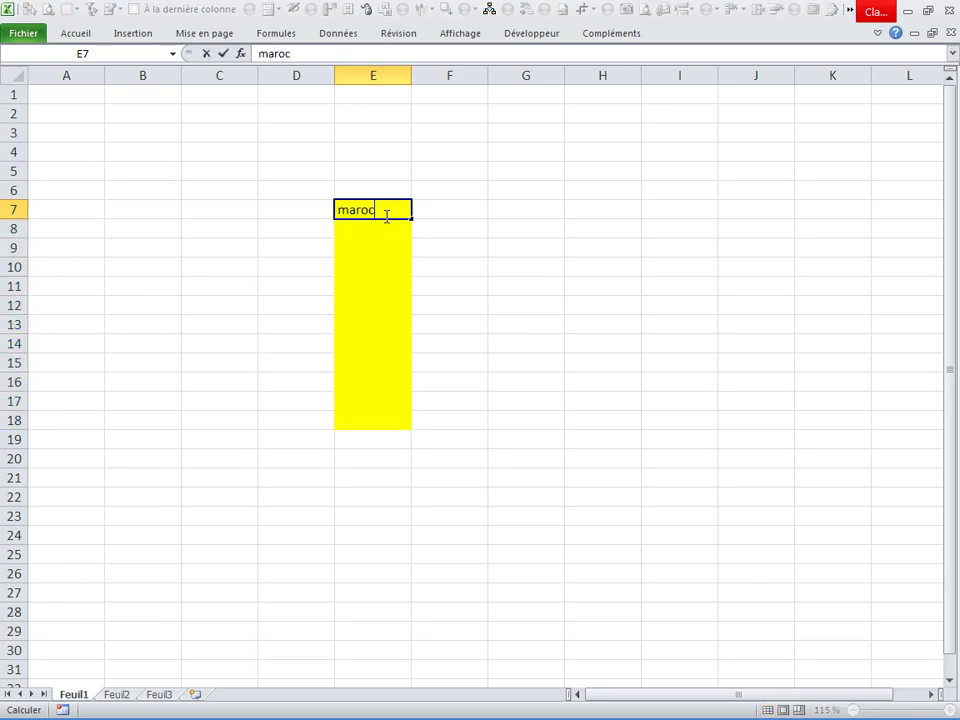
{"action": "key", "text": "Return"}
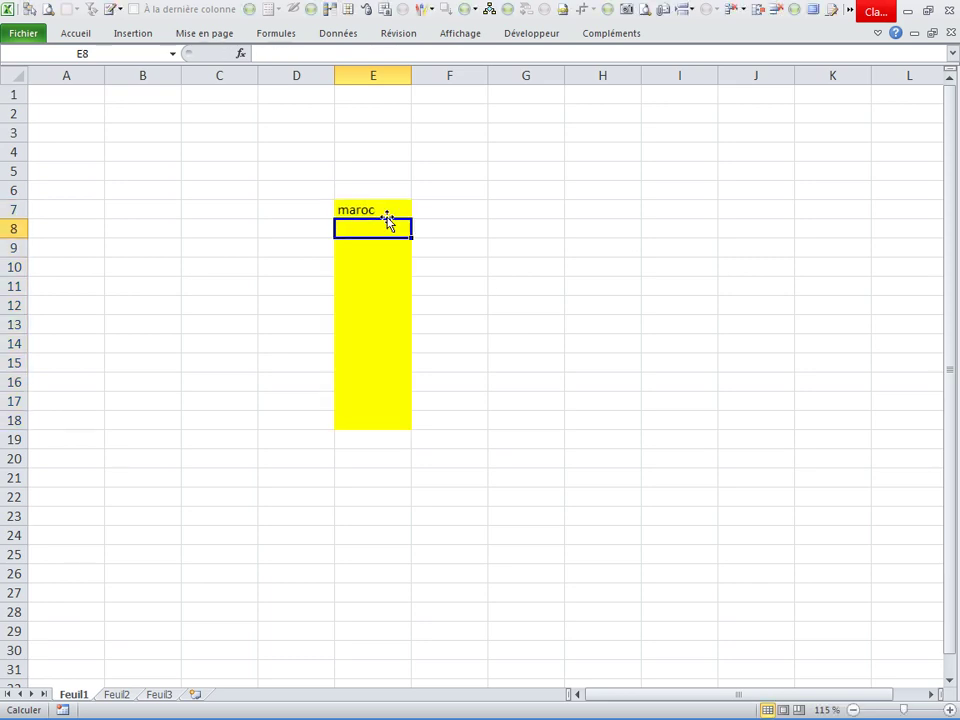
{"action": "type", "text": "france"}
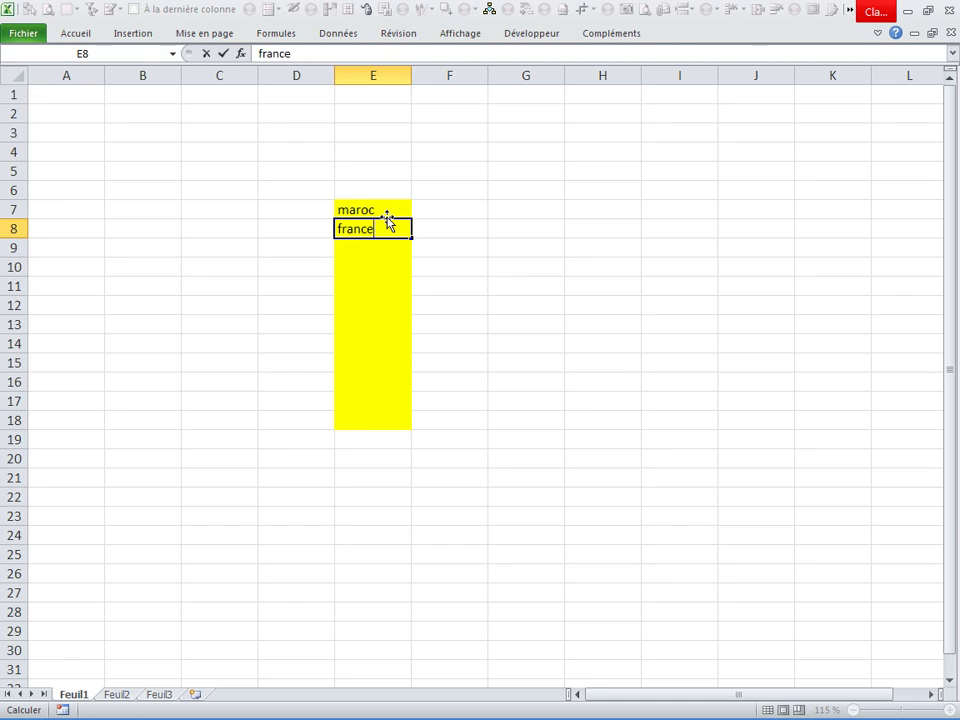
{"action": "key", "text": "Return"}
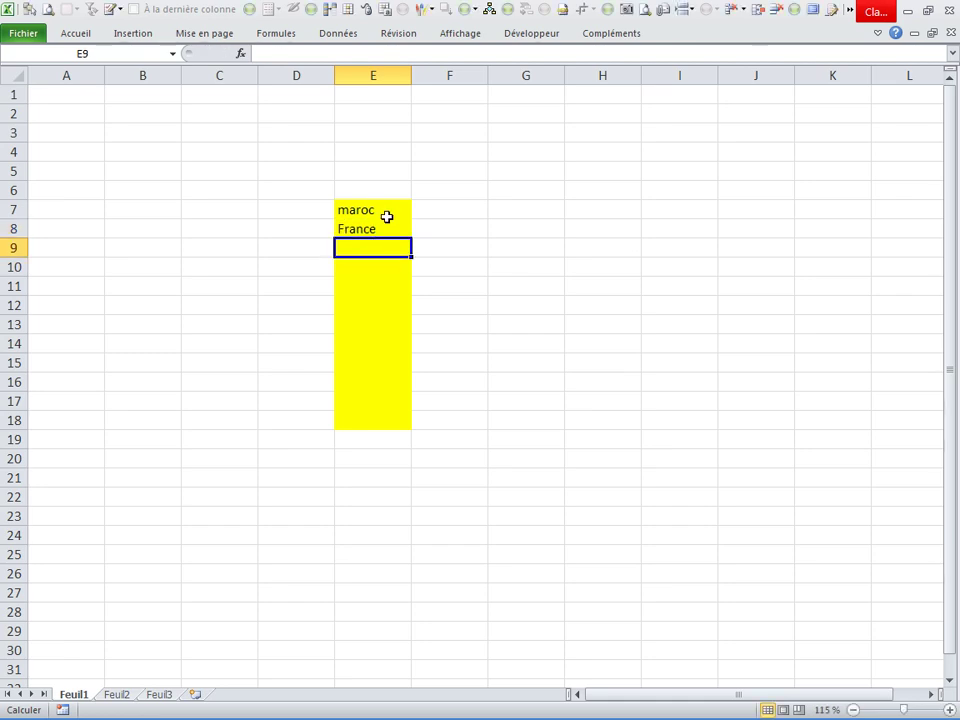
{"action": "type", "text": "maroc"}
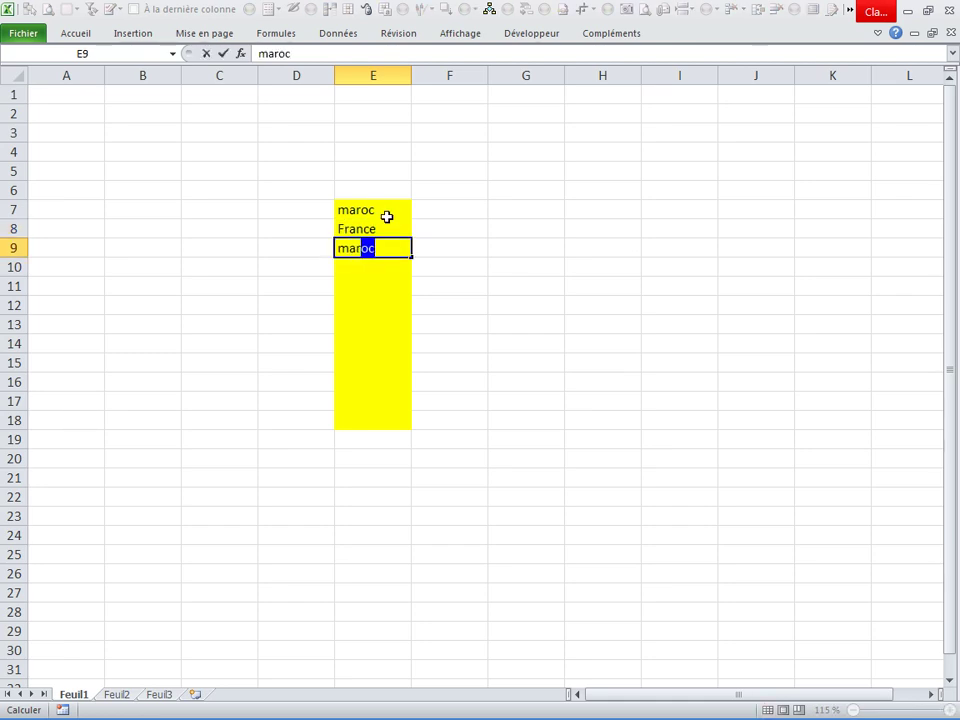
{"action": "key", "text": "Return"}
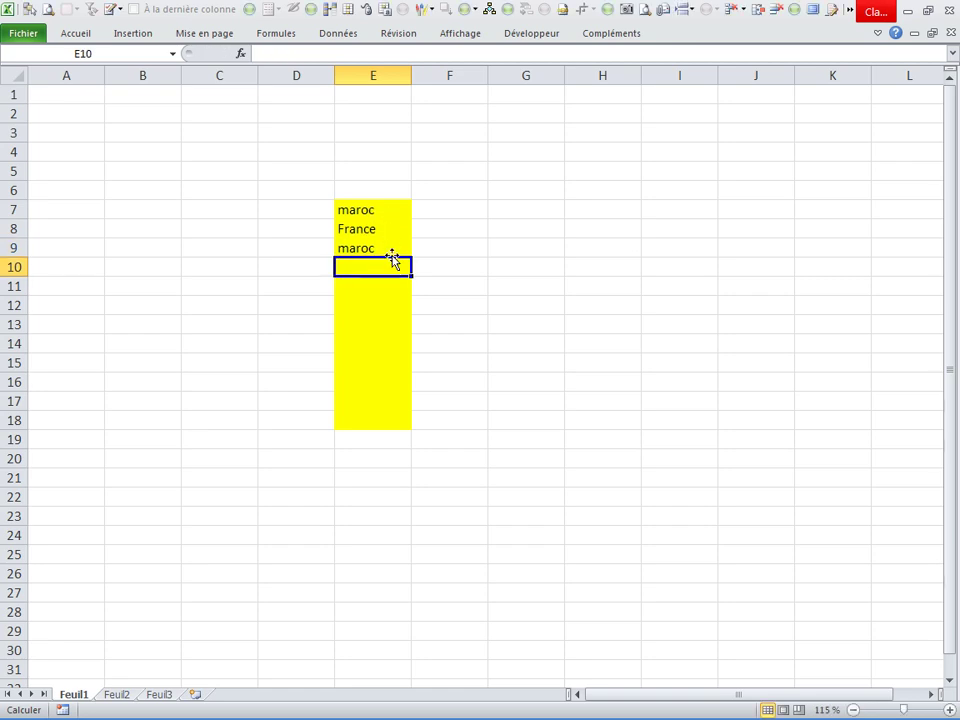
{"action": "left_click_drag", "start_coordinate": [383, 210], "coordinate": [375, 418]}
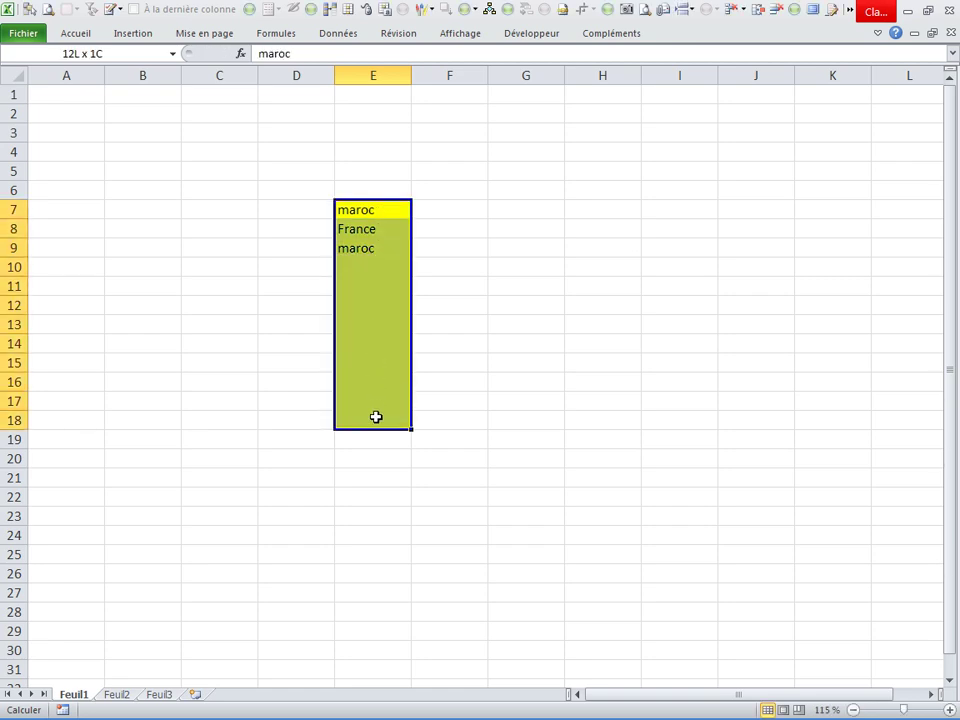
Make the counted range absolute so the formula reads =NB.SI($E$7:$E$18;E7)=1.
{"action": "left_click", "coordinate": [357, 38]}
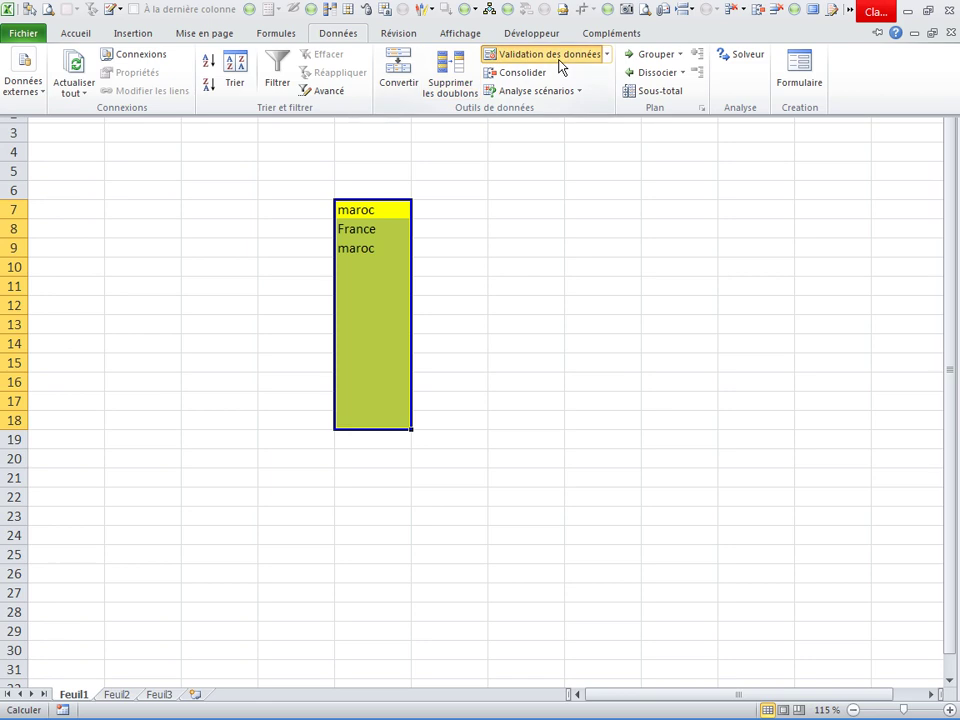
{"action": "left_click", "coordinate": [561, 66]}
{"action": "left_click_drag", "start_coordinate": [571, 297], "coordinate": [542, 297]}
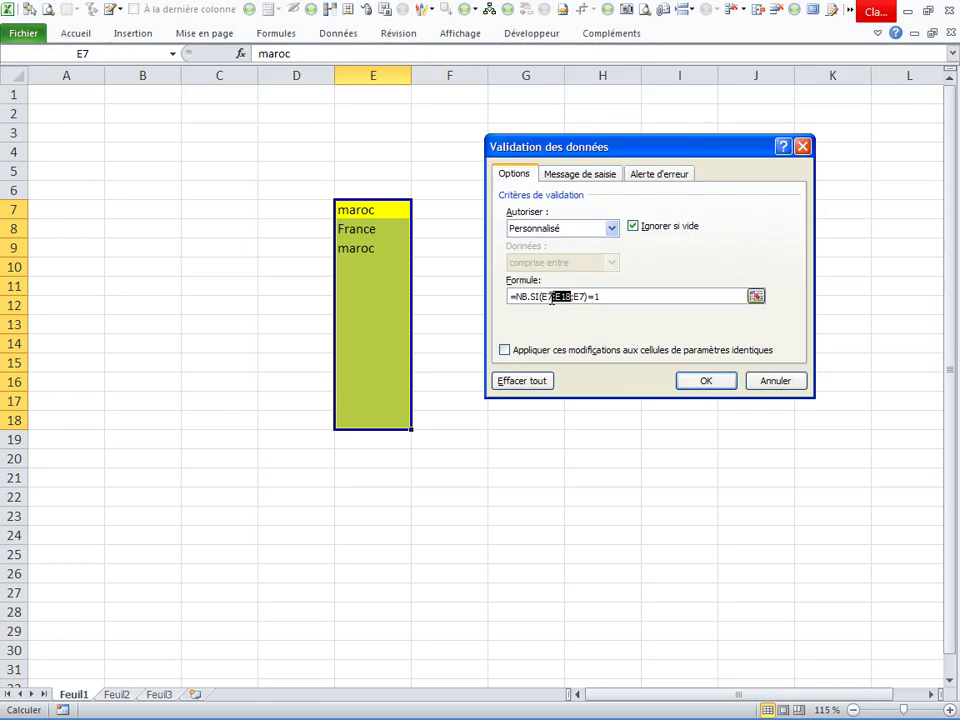
{"action": "key", "text": "F4"}
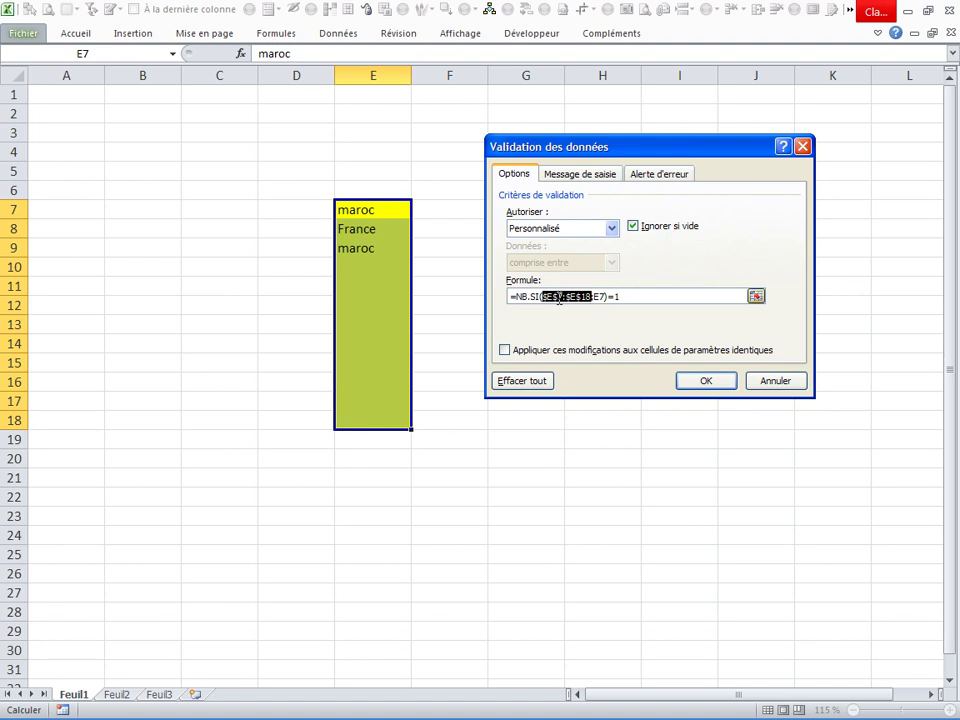
Confirm the rule, clear E9, and retry maroc there, cancelling the rejection.
{"action": "left_click", "coordinate": [705, 381]}
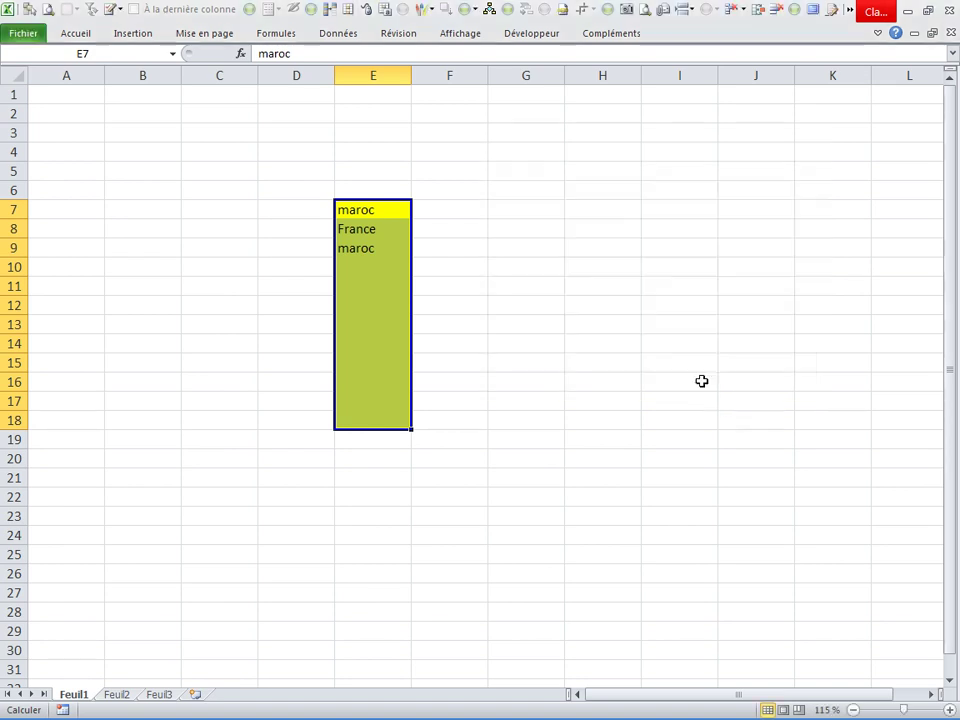
{"action": "left_click", "coordinate": [362, 267]}
{"action": "left_click", "coordinate": [374, 250]}
{"action": "key", "text": "Delete"}
{"action": "type", "text": "maroc"}
{"action": "key", "text": "Return"}
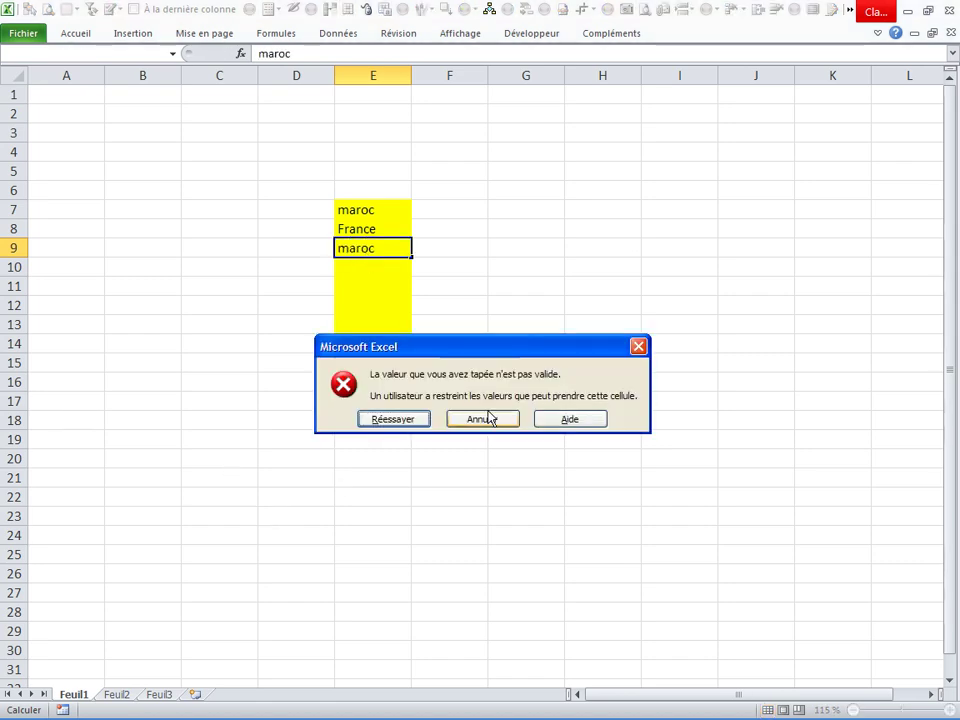
{"action": "left_click", "coordinate": [482, 419]}
Try France in E11, cancel the rejection, and reselect E7:E18.
{"action": "left_click", "coordinate": [379, 287]}
{"action": "type", "text": "france"}
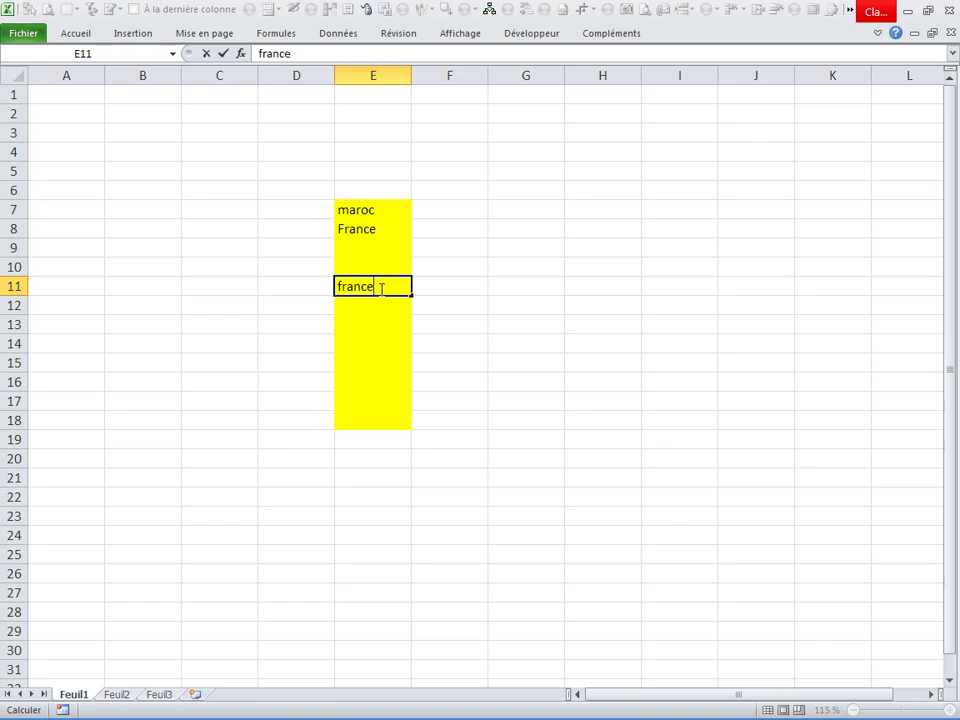
{"action": "key", "text": "Return"}
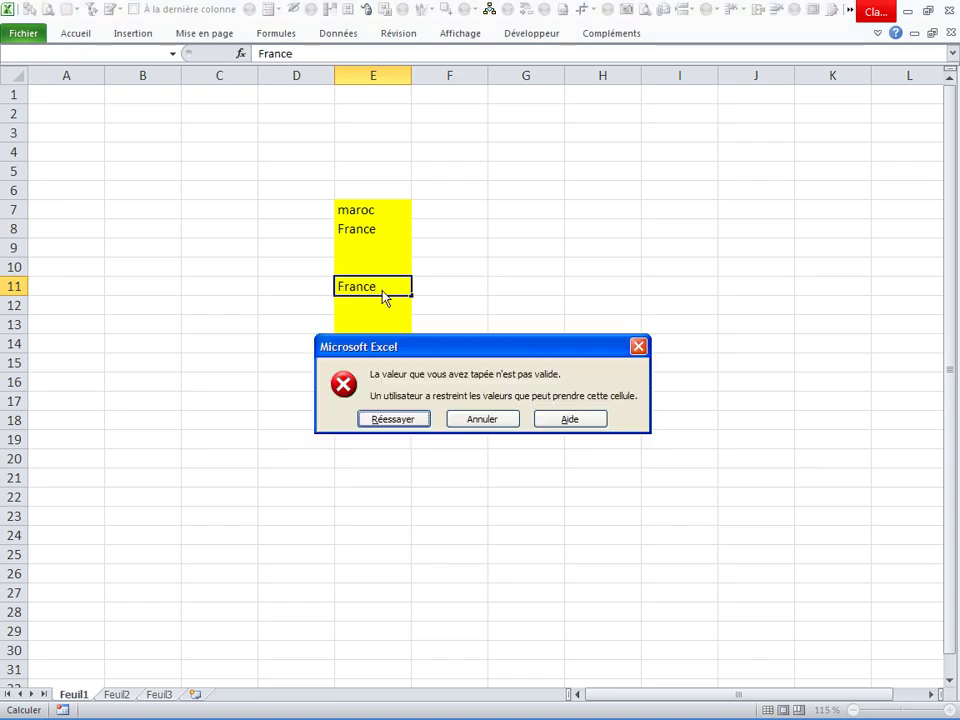
{"action": "left_click", "coordinate": [470, 421]}
{"action": "left_click", "coordinate": [374, 317]}
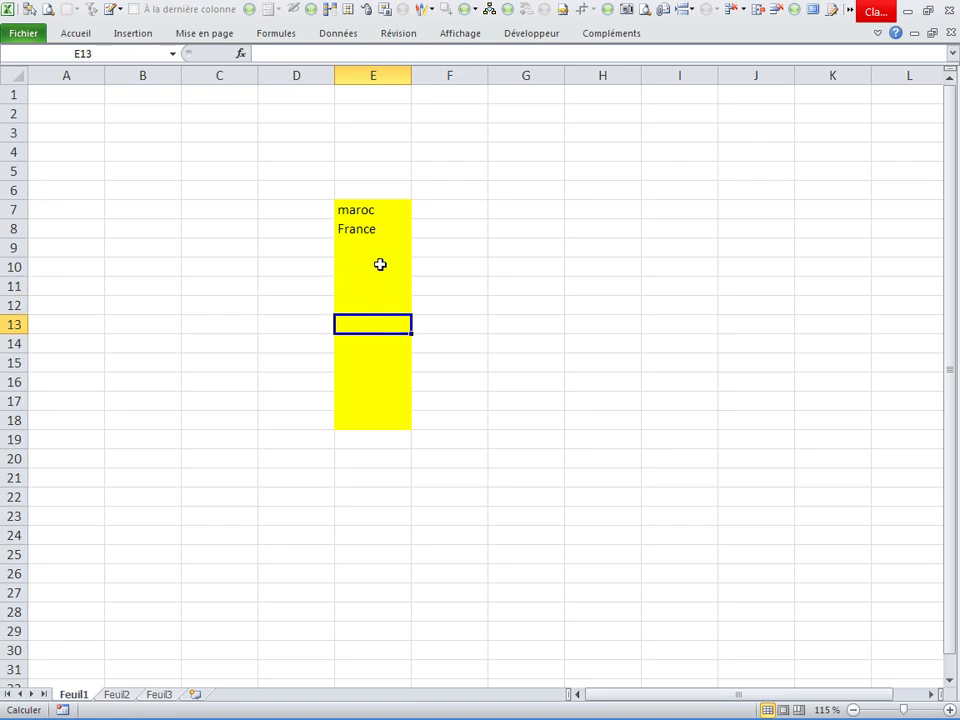
{"action": "left_click_drag", "start_coordinate": [368, 213], "coordinate": [363, 415]}
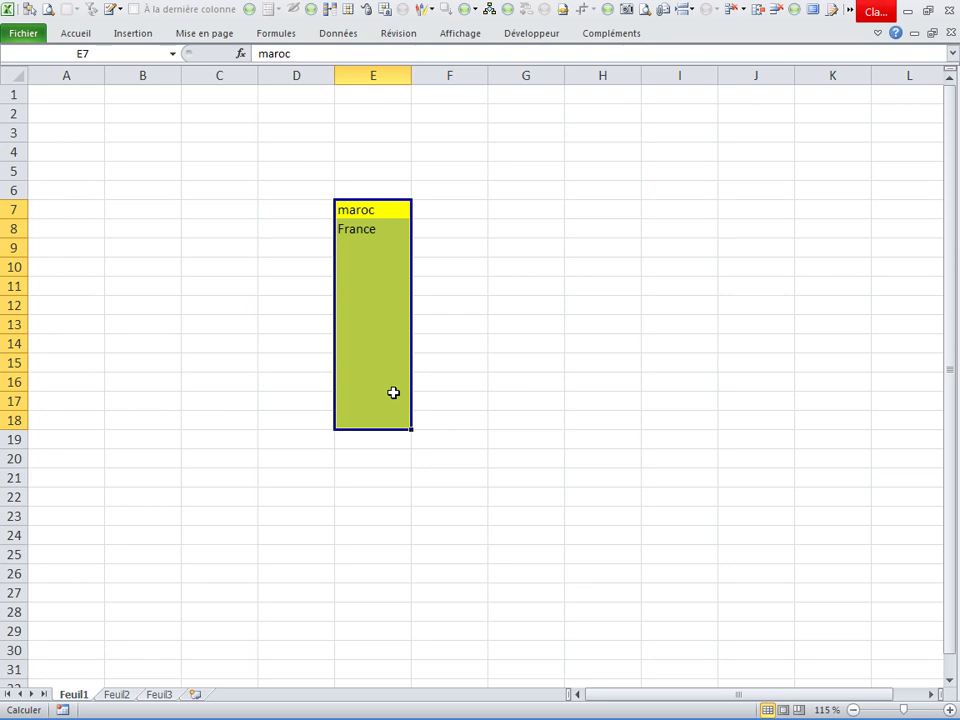
Clear the range's values and erase the old duplicate-check validation formula.
{"action": "key", "text": "Delete"}
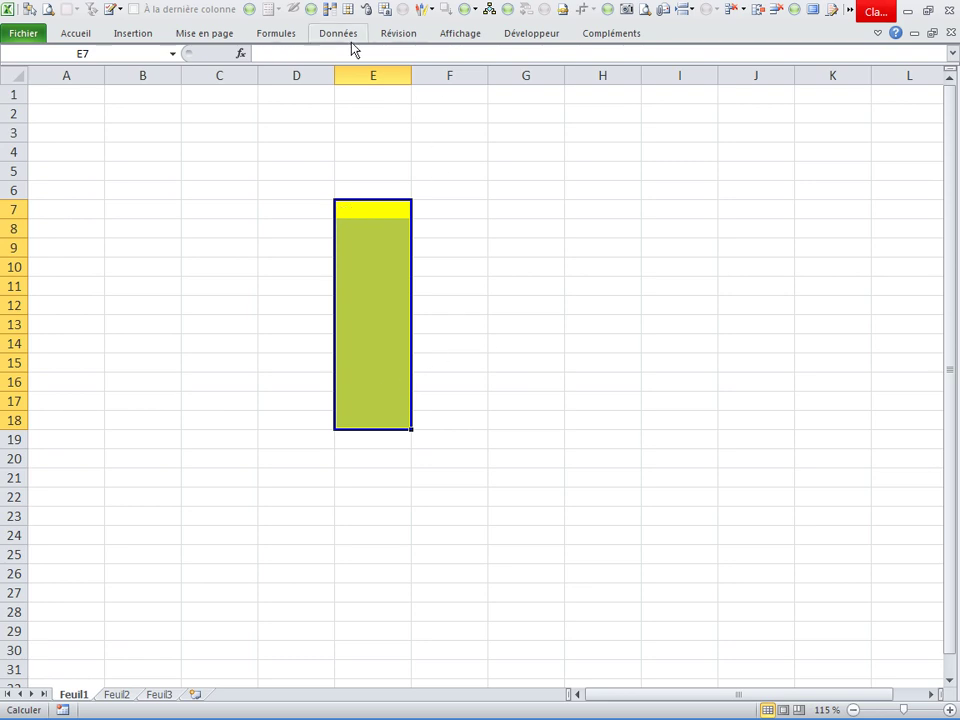
{"action": "left_click", "coordinate": [345, 34]}
{"action": "left_click", "coordinate": [566, 62]}
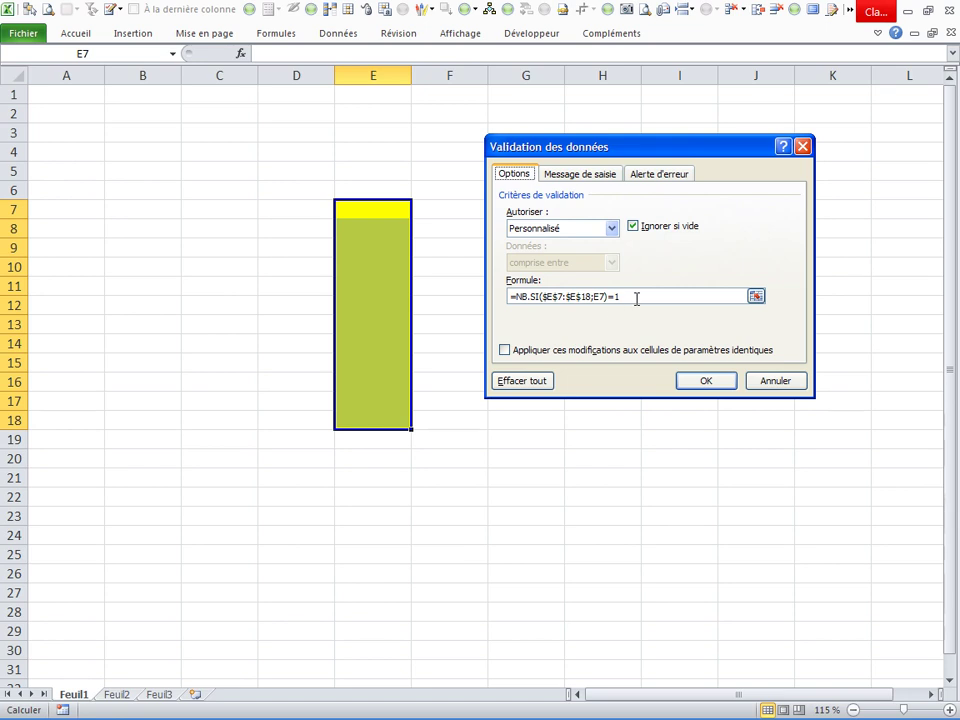
{"action": "left_click_drag", "start_coordinate": [636, 297], "coordinate": [435, 302]}
{"action": "key", "text": "Delete"}
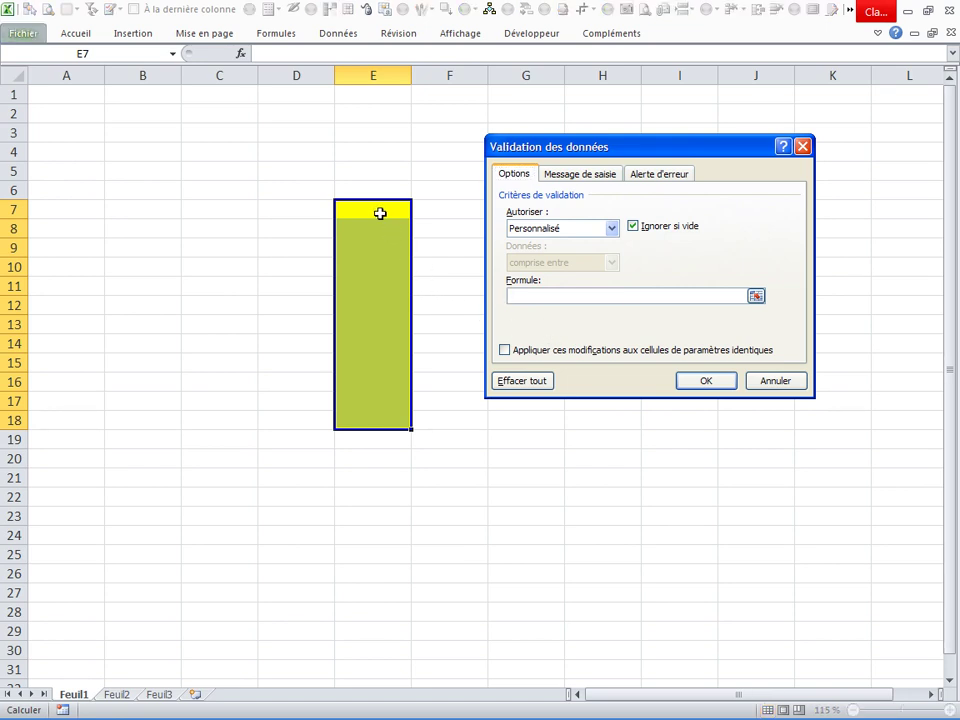
Enter the new validation formula =nbcar(E7)<=5.
{"action": "type", "text": "=nb"}
{"action": "type", "text": "car("}
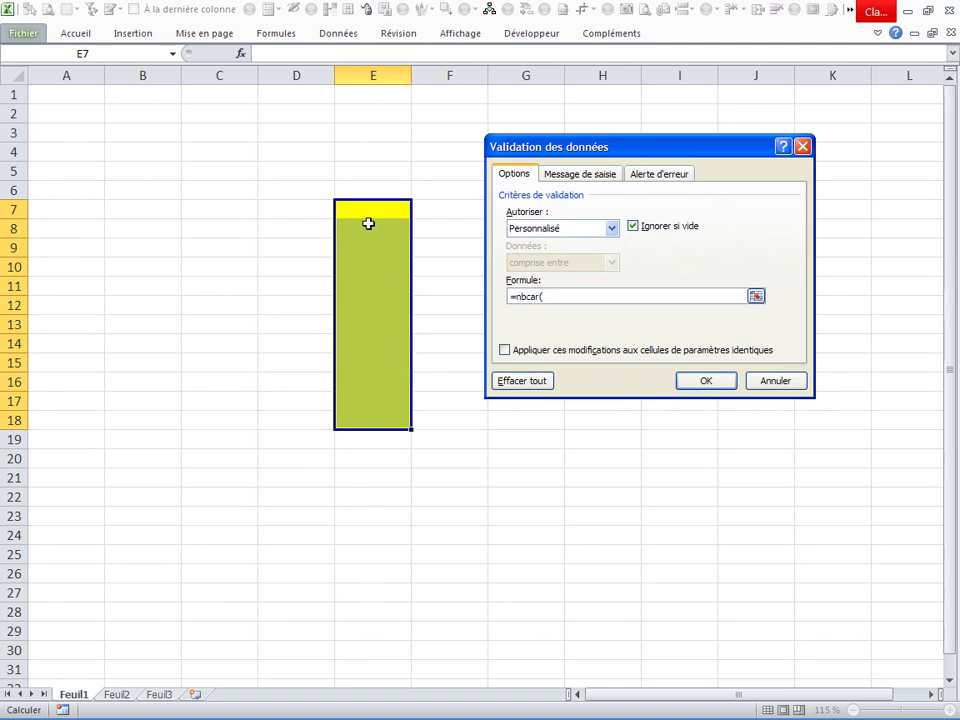
{"action": "left_click", "coordinate": [368, 207]}
{"action": "type", "text": ")<"}
{"action": "type", "text": "=5"}
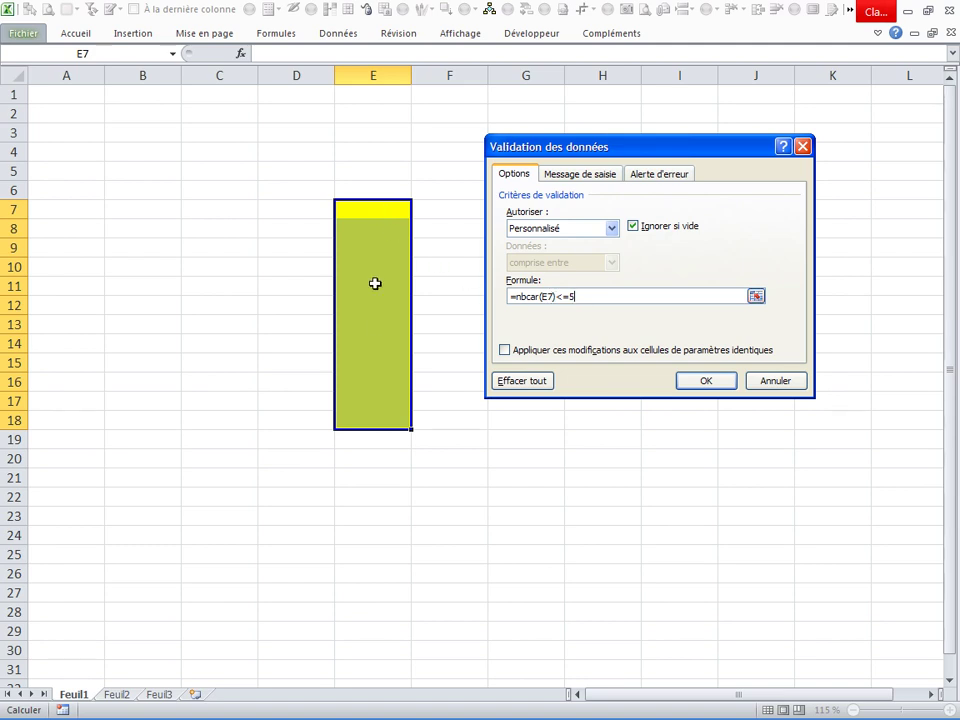
Apply the =nbcar(E7)<=5 rule, then confirm ffff is accepted in E10 and a 15-character string is rejected in E12.
{"action": "left_click", "coordinate": [700, 384]}
{"action": "left_click", "coordinate": [392, 262]}
{"action": "type", "text": "ffff"}
{"action": "left_click", "coordinate": [476, 292]}
{"action": "left_click", "coordinate": [396, 304]}
{"action": "type", "text": "ffffff"}
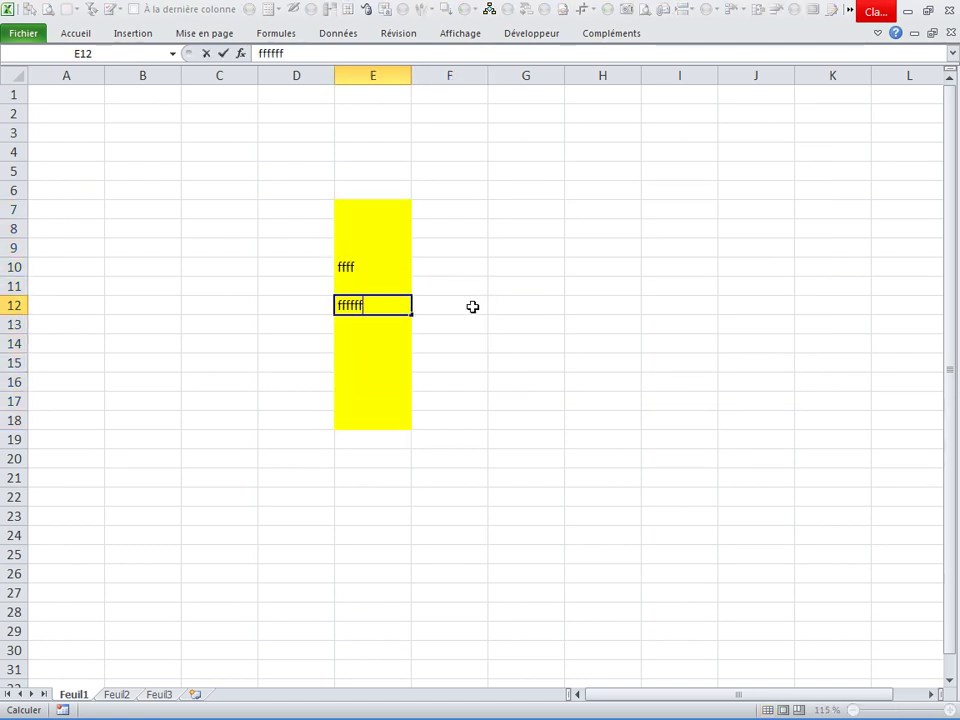
{"action": "type", "text": "fffffffff"}
{"action": "key", "text": "Return"}
{"action": "left_click", "coordinate": [497, 419]}
{"action": "left_click", "coordinate": [394, 364]}
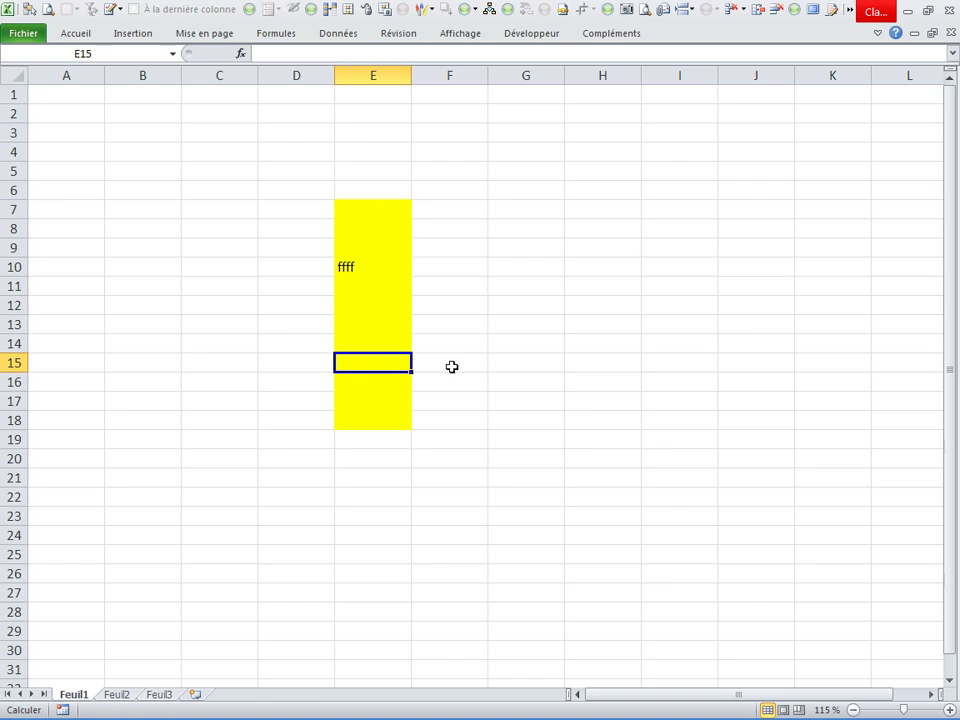
{"action": "type", "text": "111"}
{"action": "left_click", "coordinate": [369, 386]}
{"action": "type", "text": "1"}
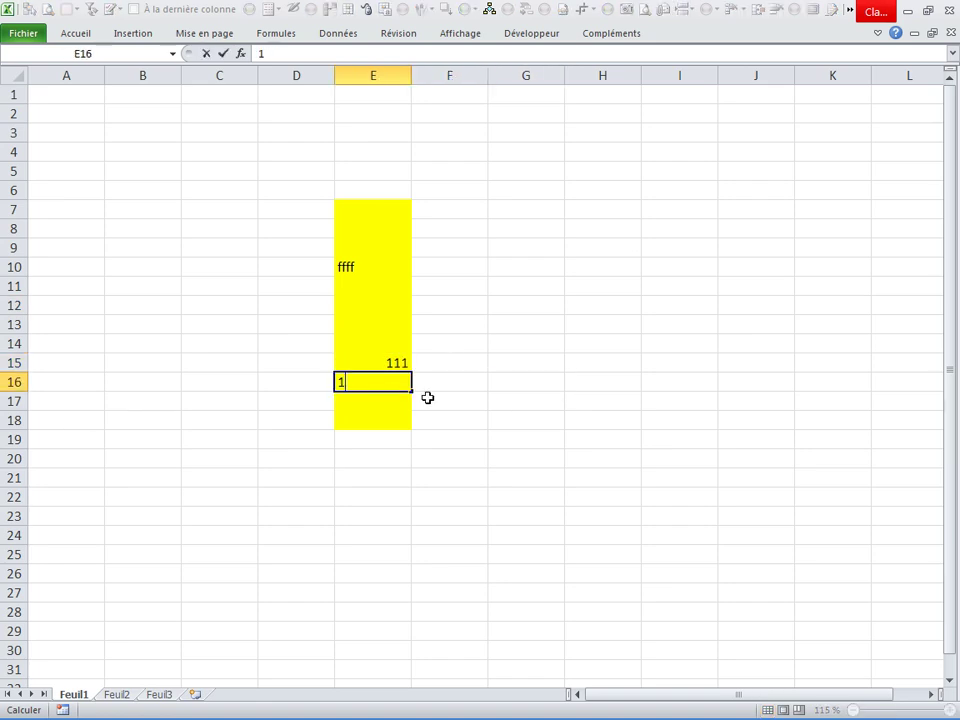
{"action": "type", "text": "11111111111"}
{"action": "key", "text": "Return"}
{"action": "left_click", "coordinate": [495, 420]}
Clear all test entries from E7:E18, leaving the yellow range empty.
{"action": "left_click", "coordinate": [394, 290]}
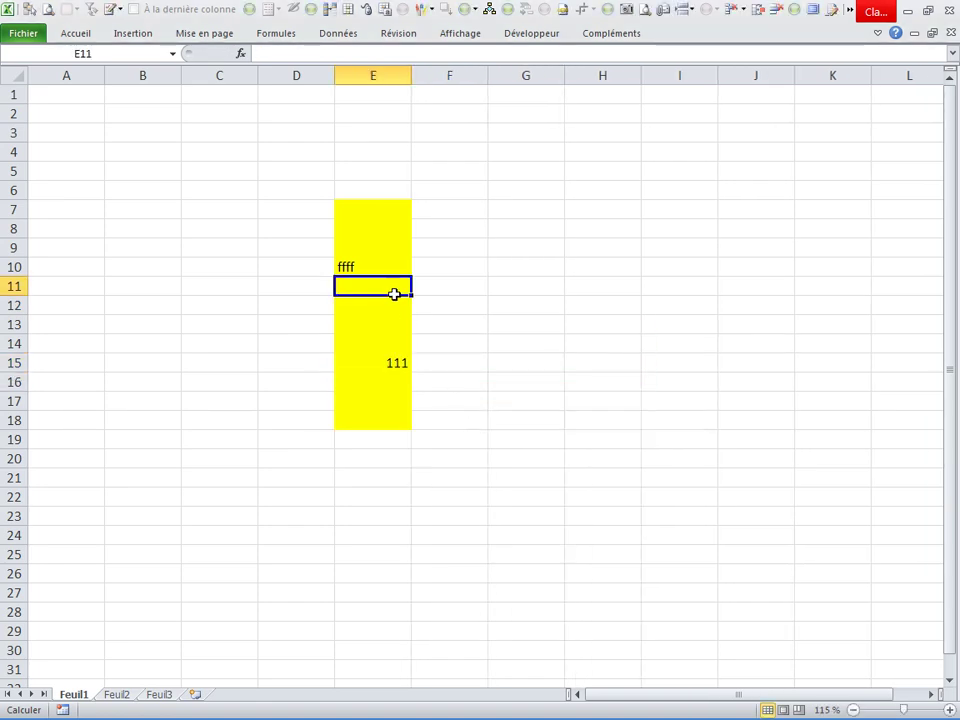
{"action": "left_click_drag", "start_coordinate": [358, 211], "coordinate": [366, 414]}
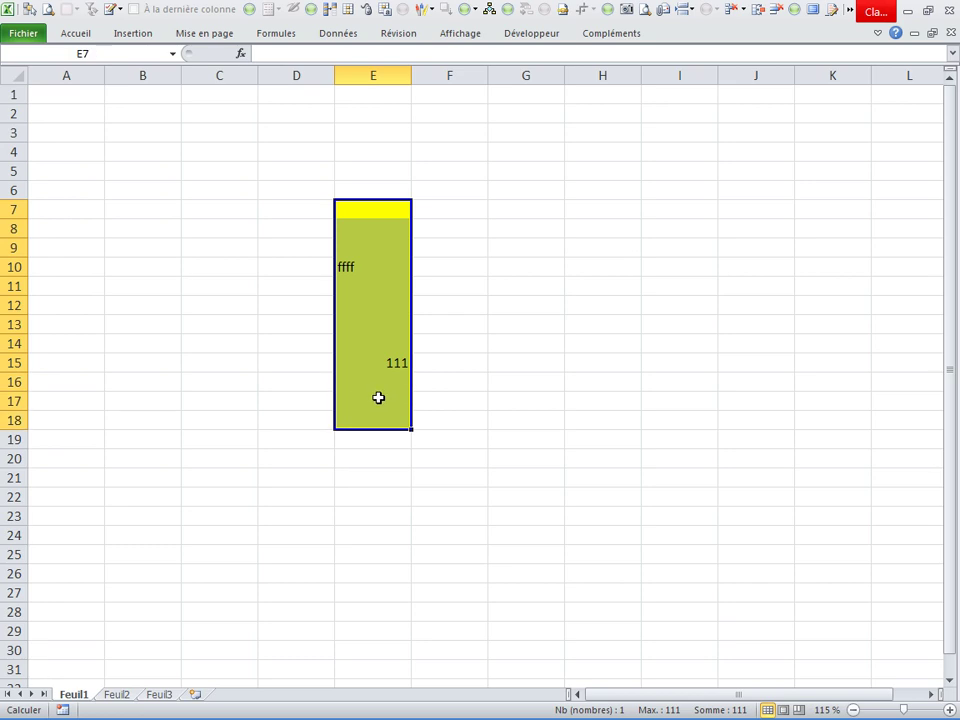
{"action": "key", "text": "Delete"}
{"action": "left_click", "coordinate": [380, 340]}
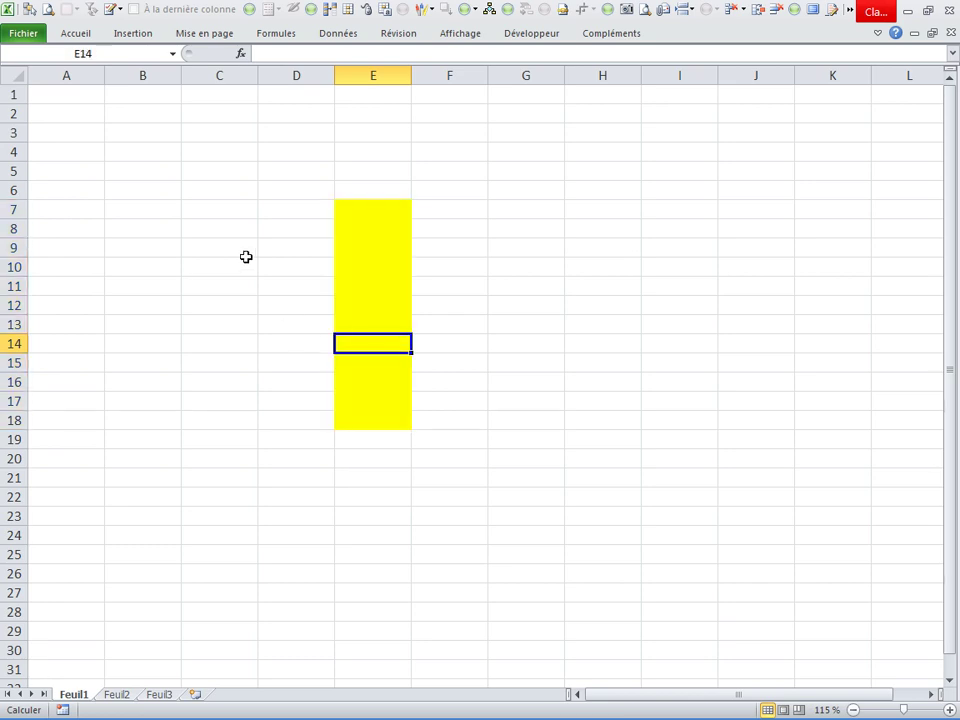